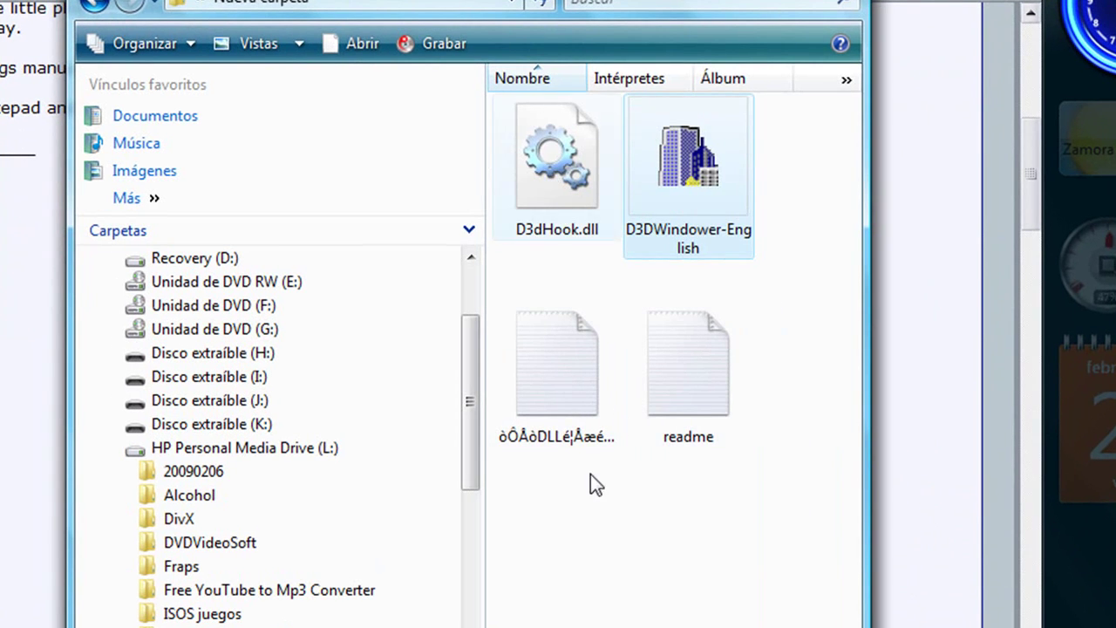
Step: Add Tomb Raider Anniversary's tra program to DirectX Windower's list, then close the windower
{"action": "double_click", "coordinate": [703, 223]}
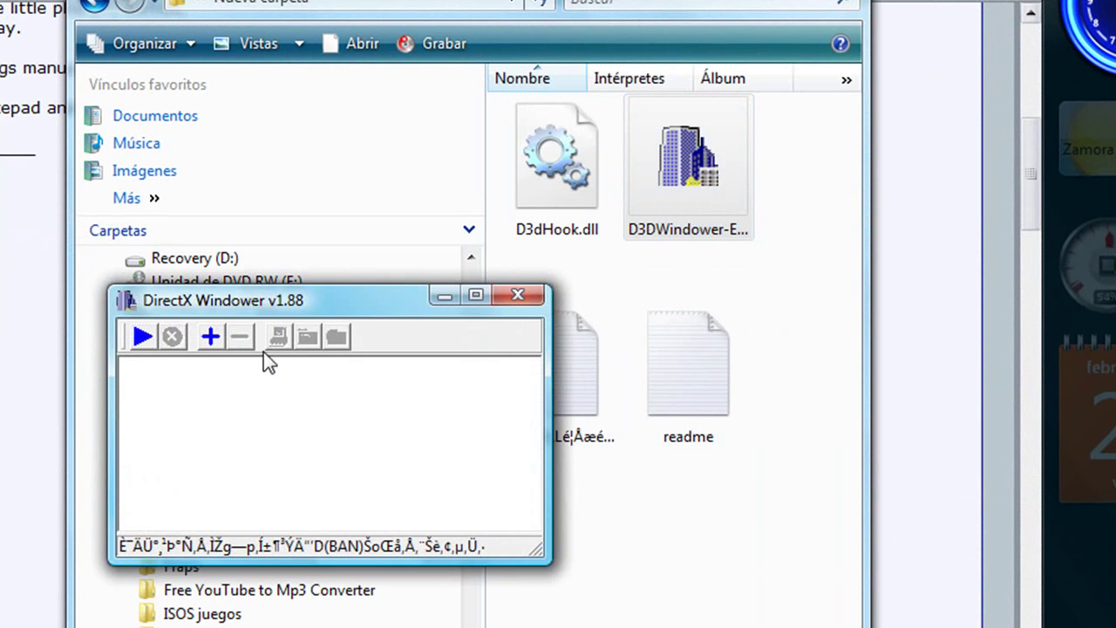
{"action": "left_click", "coordinate": [211, 338]}
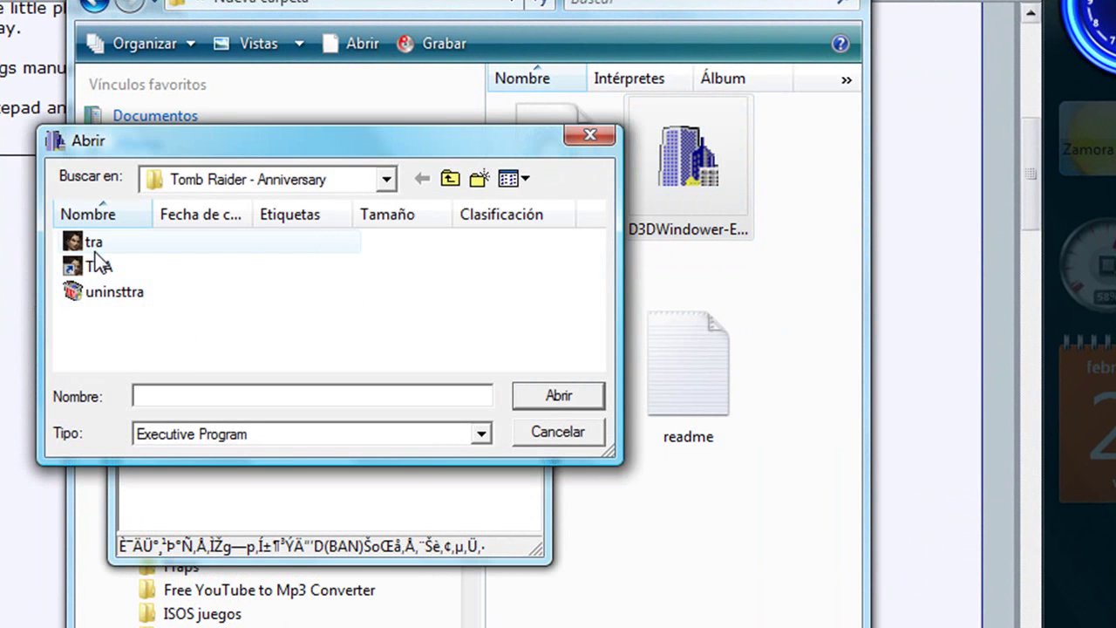
{"action": "double_click", "coordinate": [96, 248]}
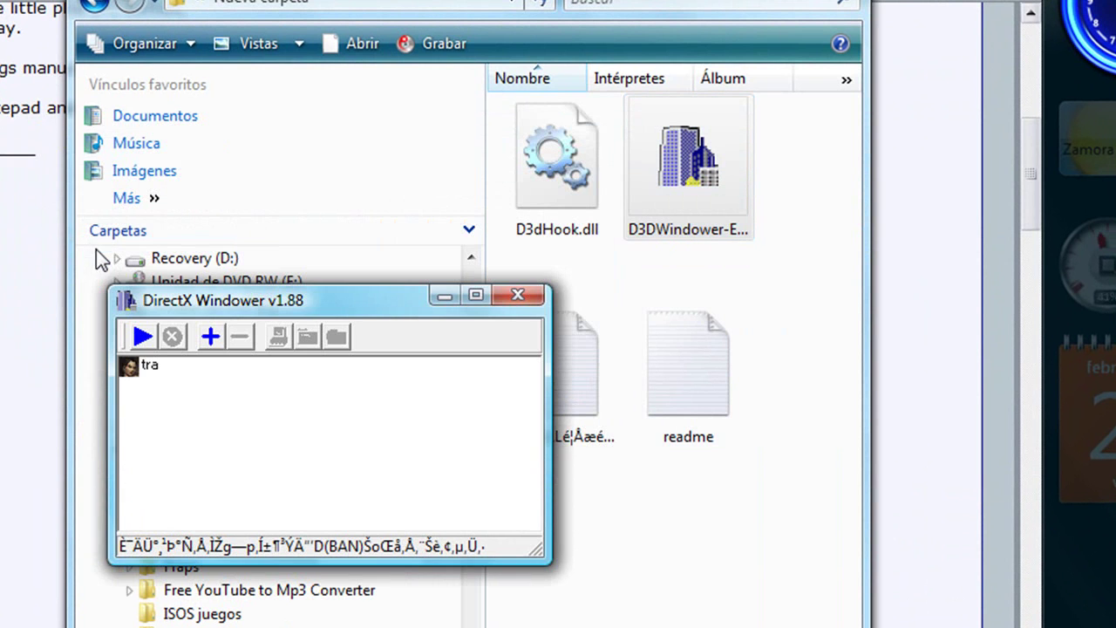
{"action": "left_click", "coordinate": [139, 365]}
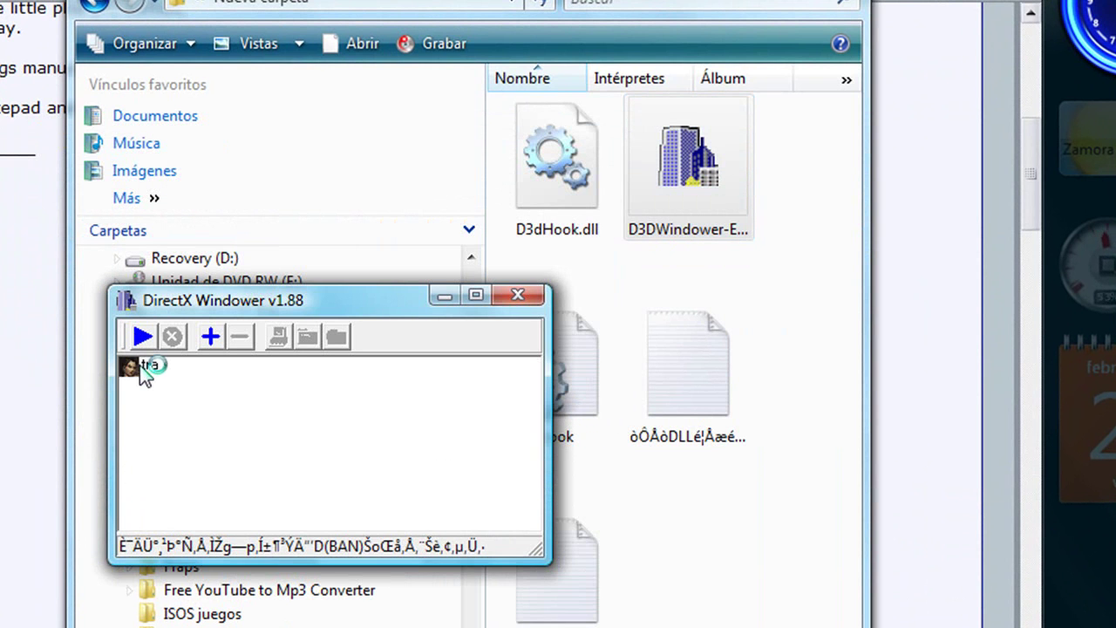
{"action": "left_click", "coordinate": [507, 303]}
Step: Copy the guide's settings (Width=1440, Height=900 through EnableExtraKey=1) into hook.ini under tra
{"action": "double_click", "coordinate": [579, 397]}
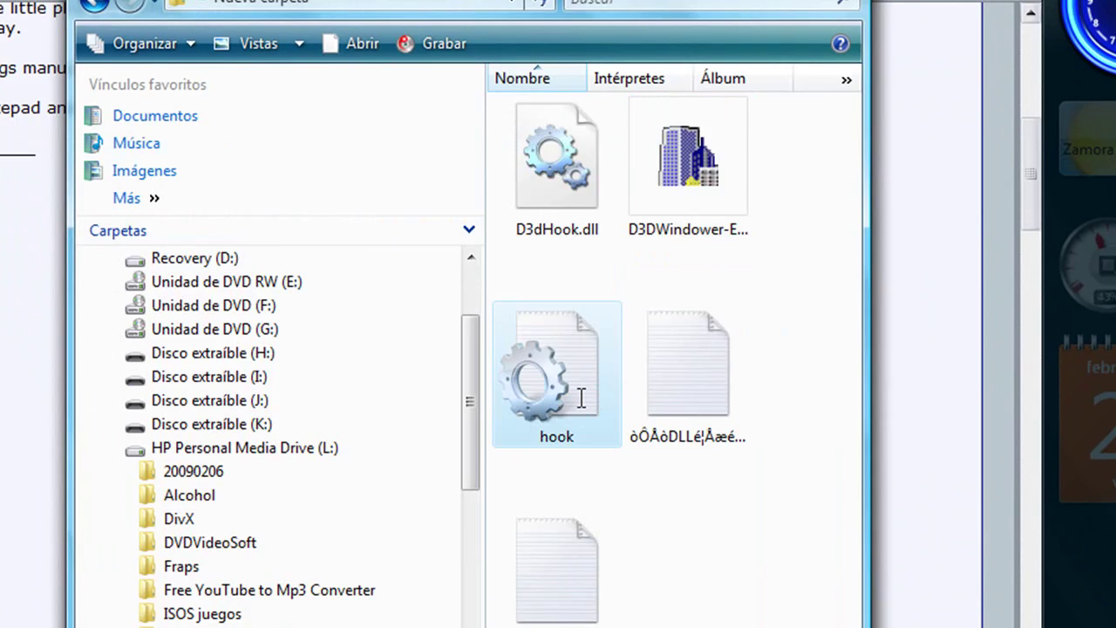
{"action": "left_click_drag", "start_coordinate": [241, 109], "coordinate": [443, 97]}
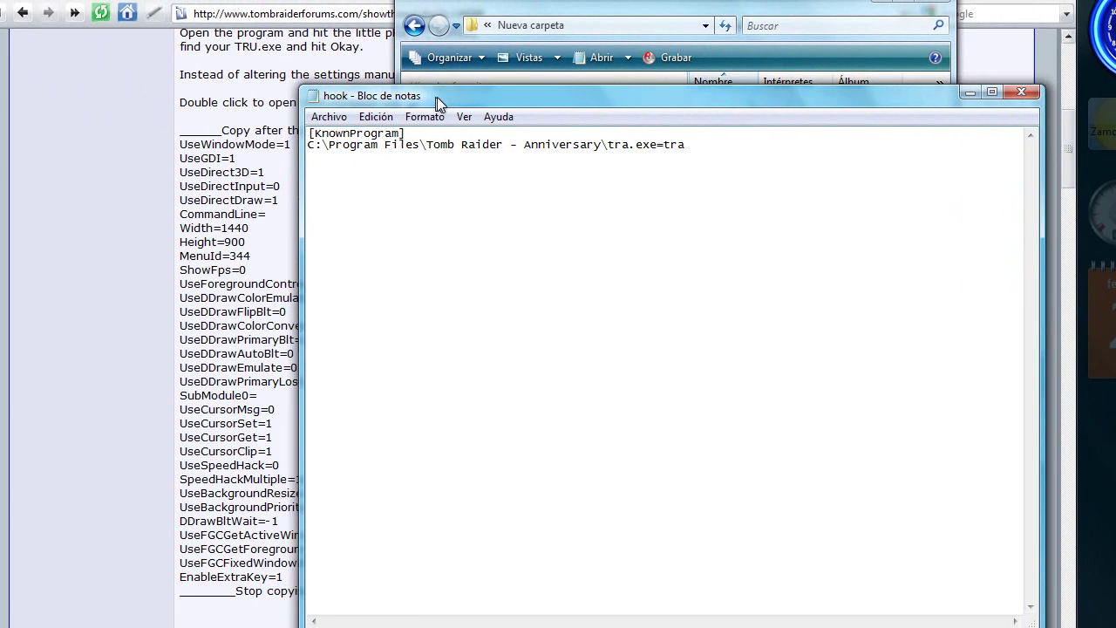
{"action": "left_click", "coordinate": [83, 189]}
{"action": "left_click_drag", "start_coordinate": [180, 144], "coordinate": [343, 364]}
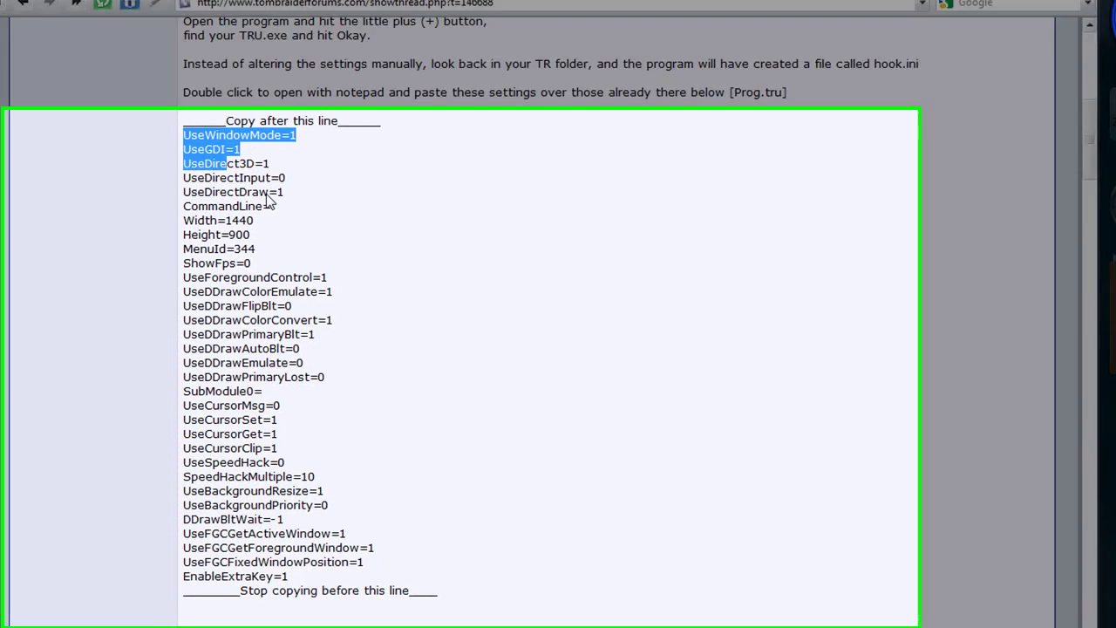
{"action": "mouse_move", "coordinate": [402, 316]}
{"action": "left_mouse_down"}
{"action": "mouse_move", "coordinate": [392, 550]}
{"action": "mouse_move", "coordinate": [403, 570]}
{"action": "left_mouse_up"}
{"action": "key", "text": "ctrl+c"}
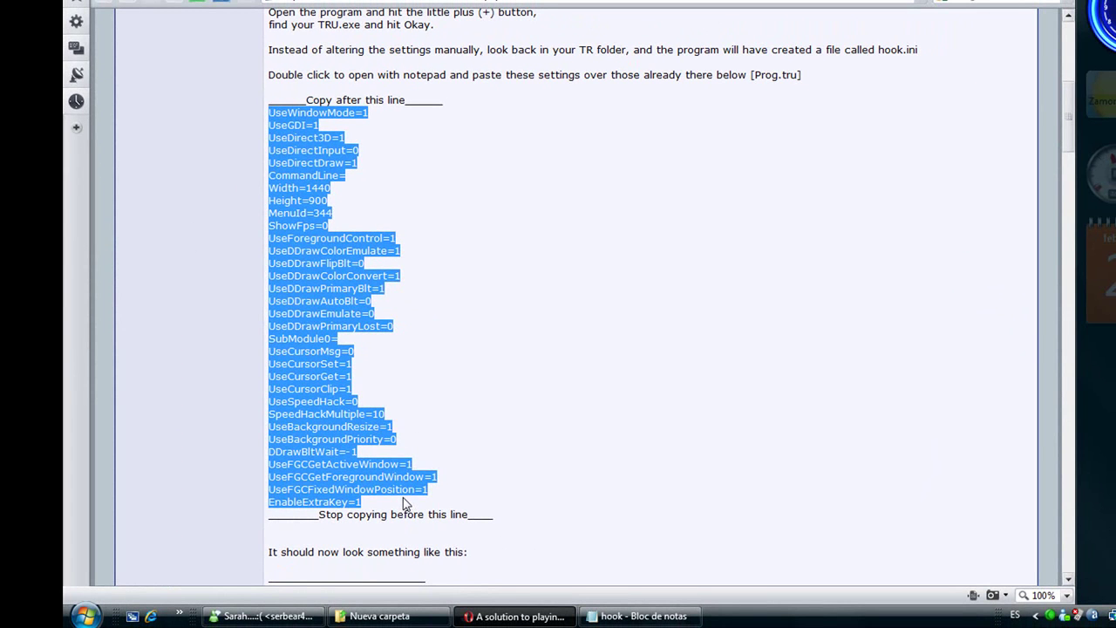
{"action": "left_click", "coordinate": [641, 615]}
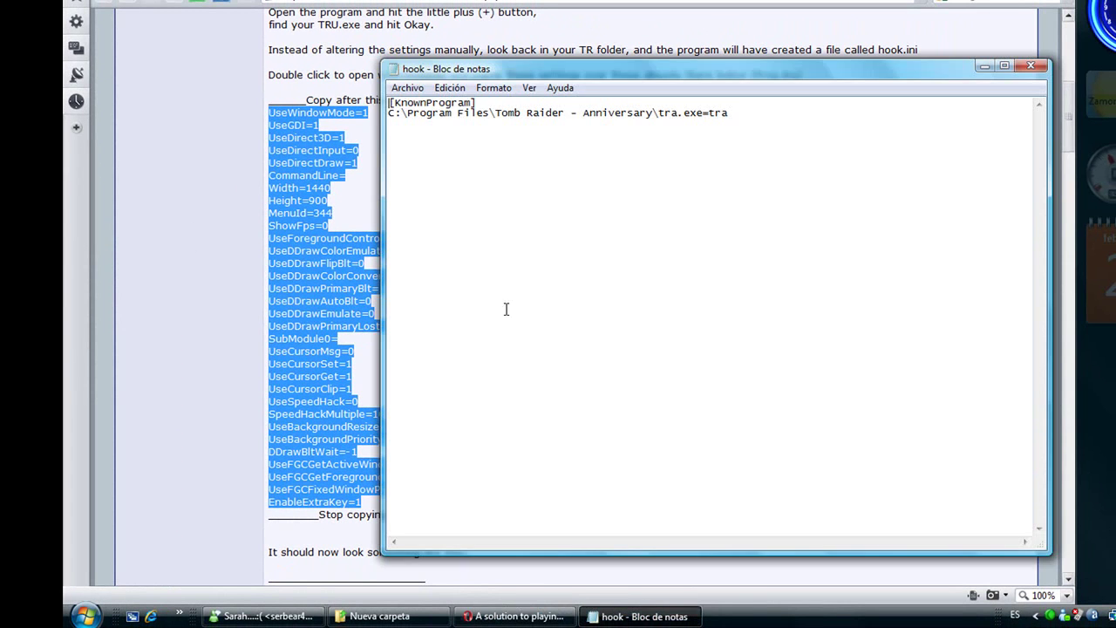
{"action": "key", "text": "ctrl+v"}
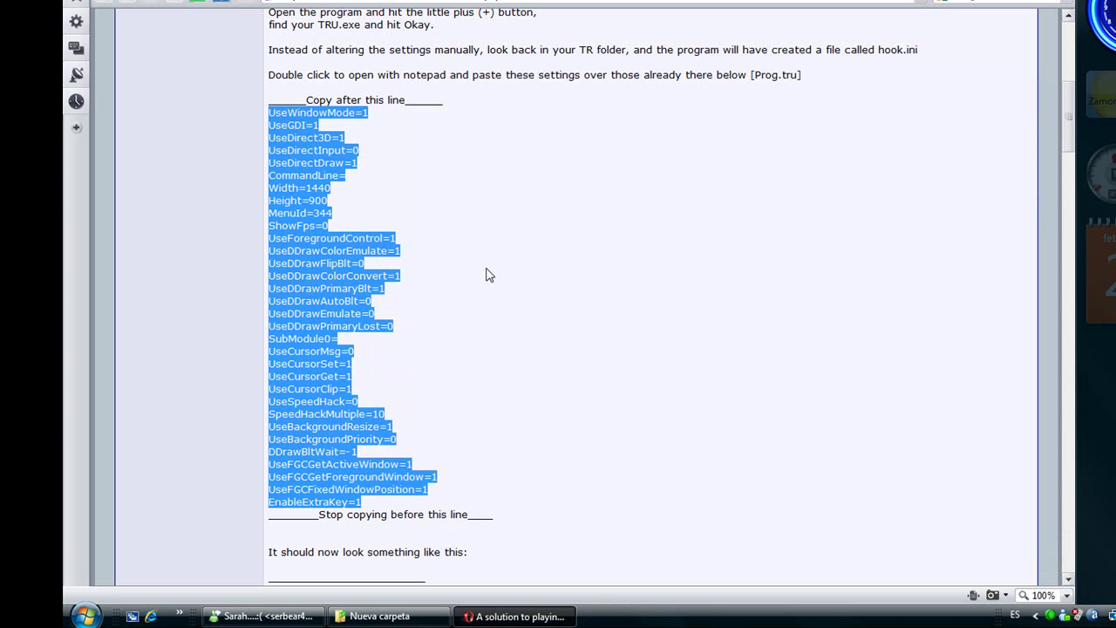
Step: Relaunch D3DWindower-English from the folder and run the tra entry in a window
{"action": "left_click", "coordinate": [377, 617]}
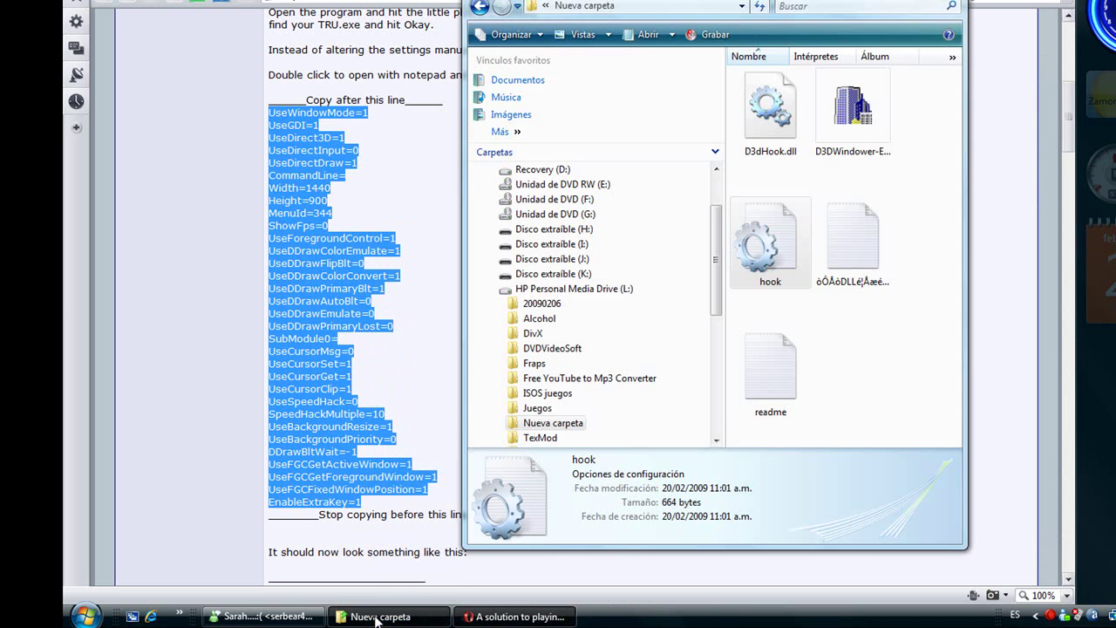
{"action": "double_click", "coordinate": [855, 113]}
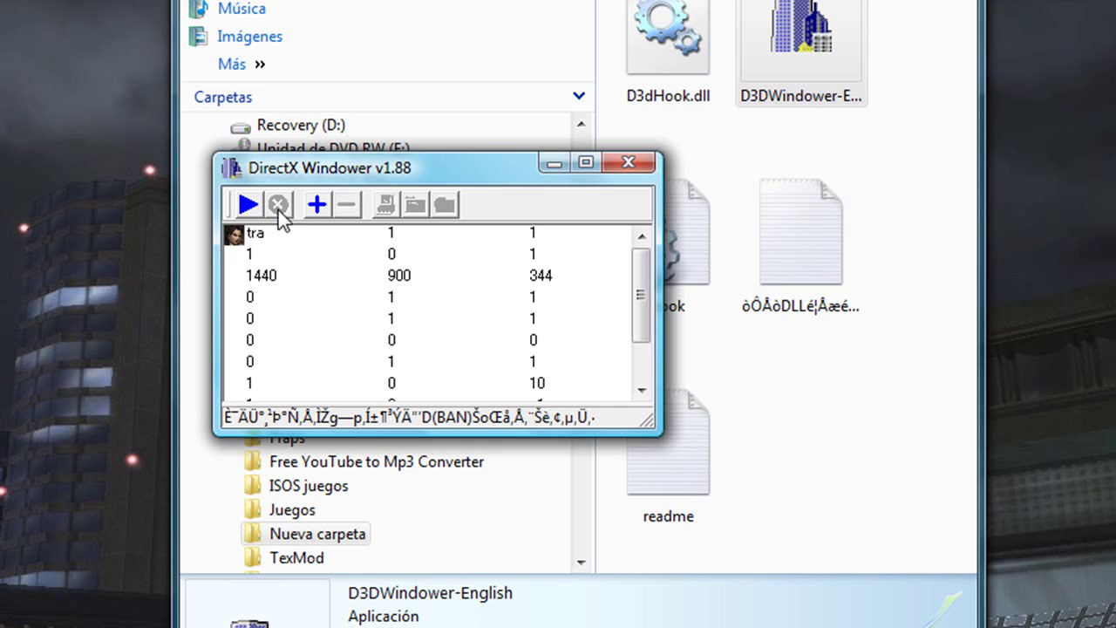
{"action": "left_click", "coordinate": [264, 237]}
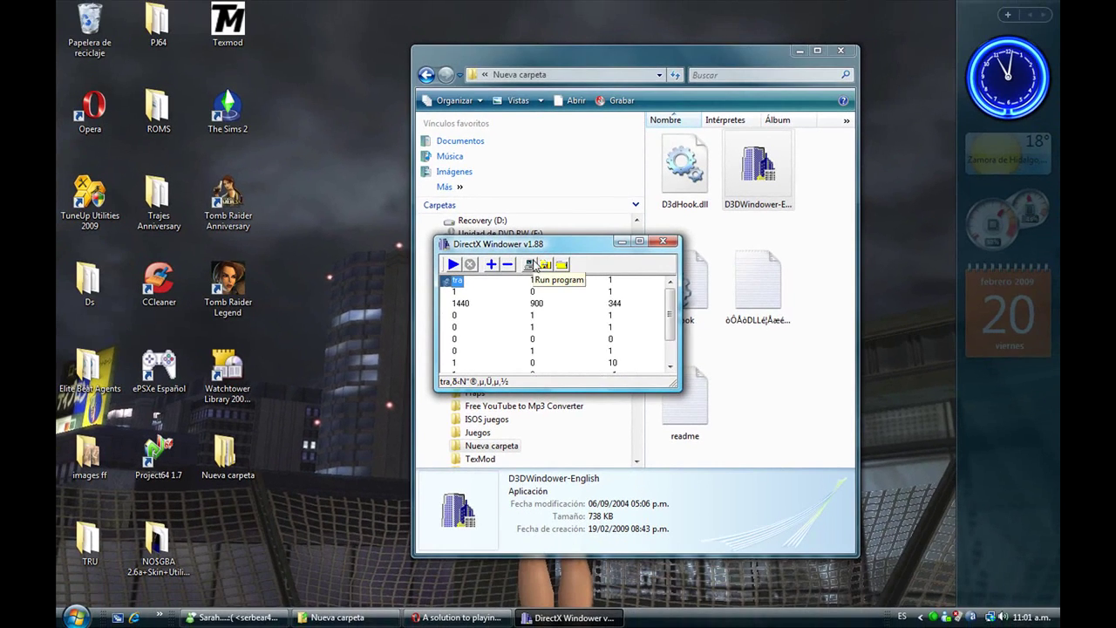
{"action": "left_click", "coordinate": [434, 224]}
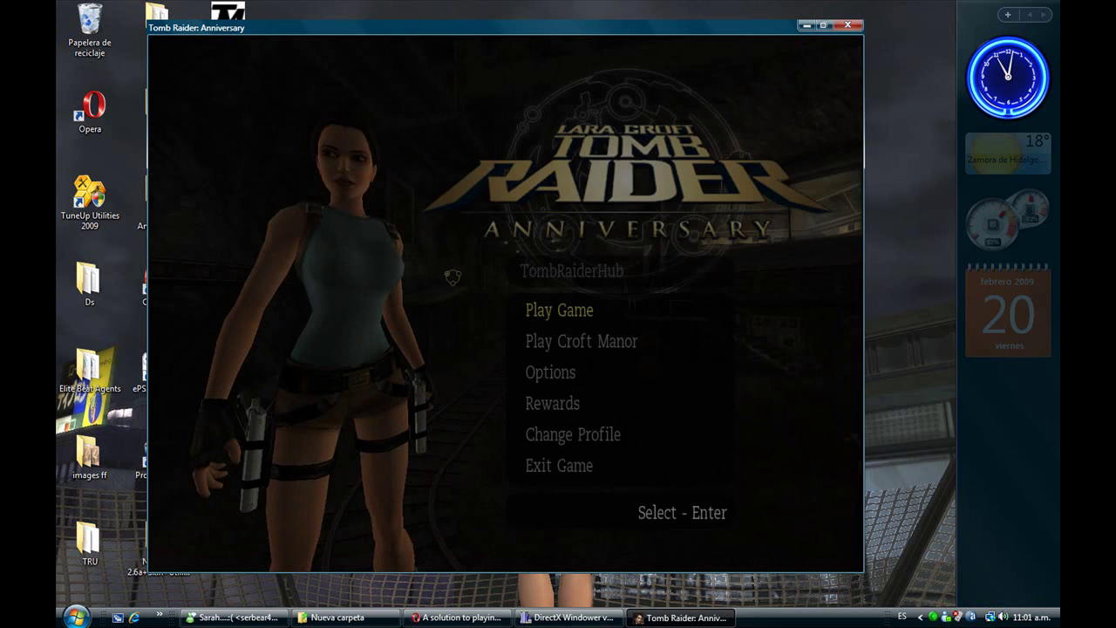
Step: Continue into the game, then apply and keep the 1152x864 display mode
{"action": "key", "text": "Return"}
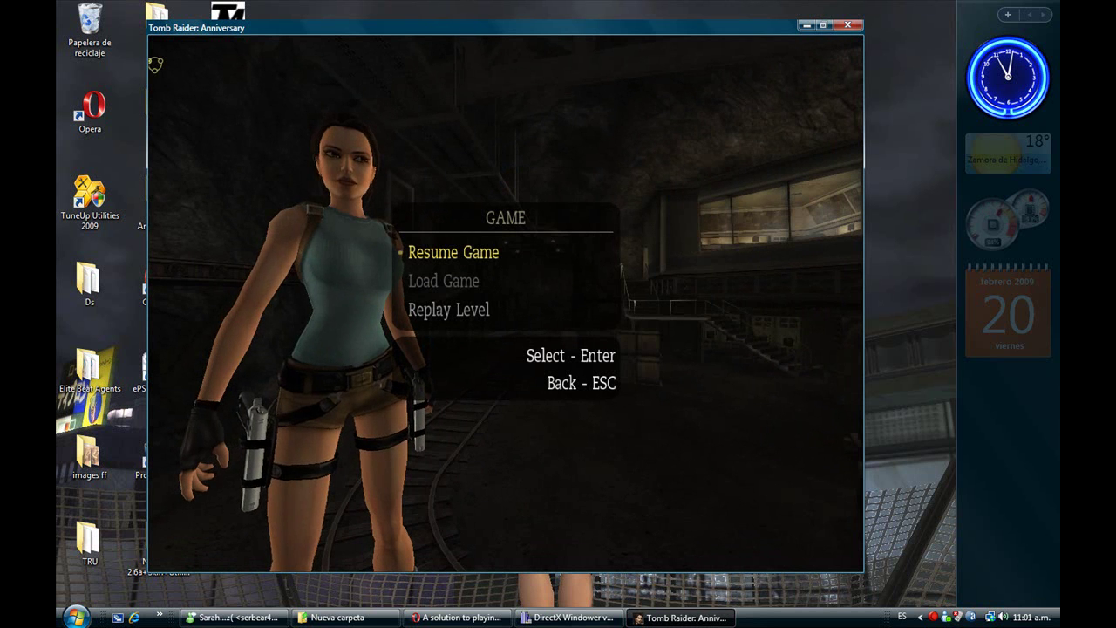
{"action": "key", "text": "Return"}
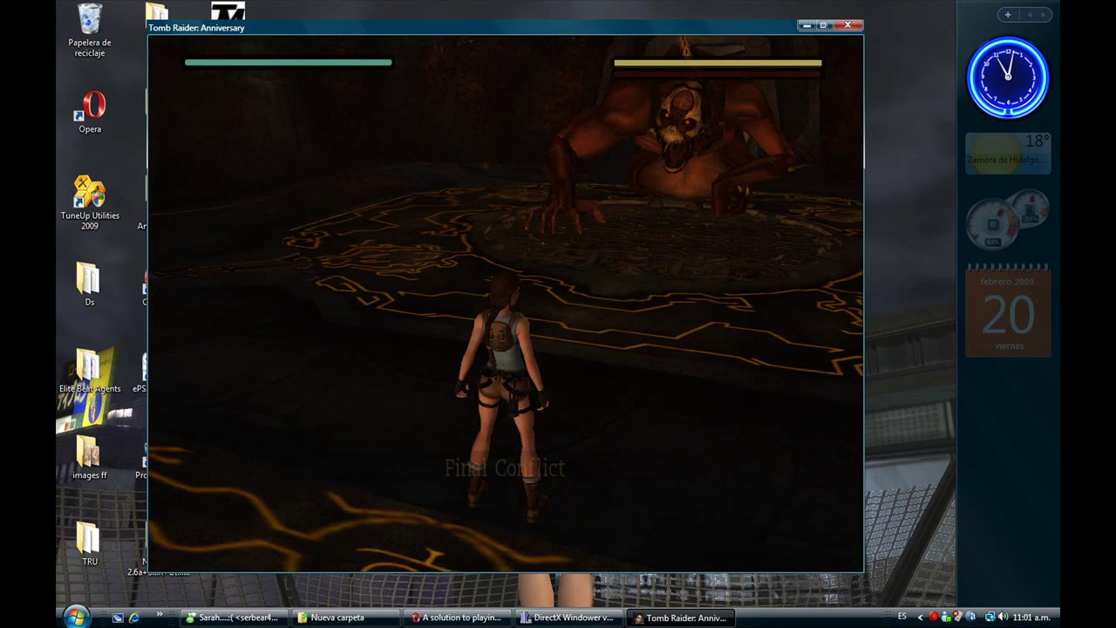
{"action": "key", "text": "Escape"}
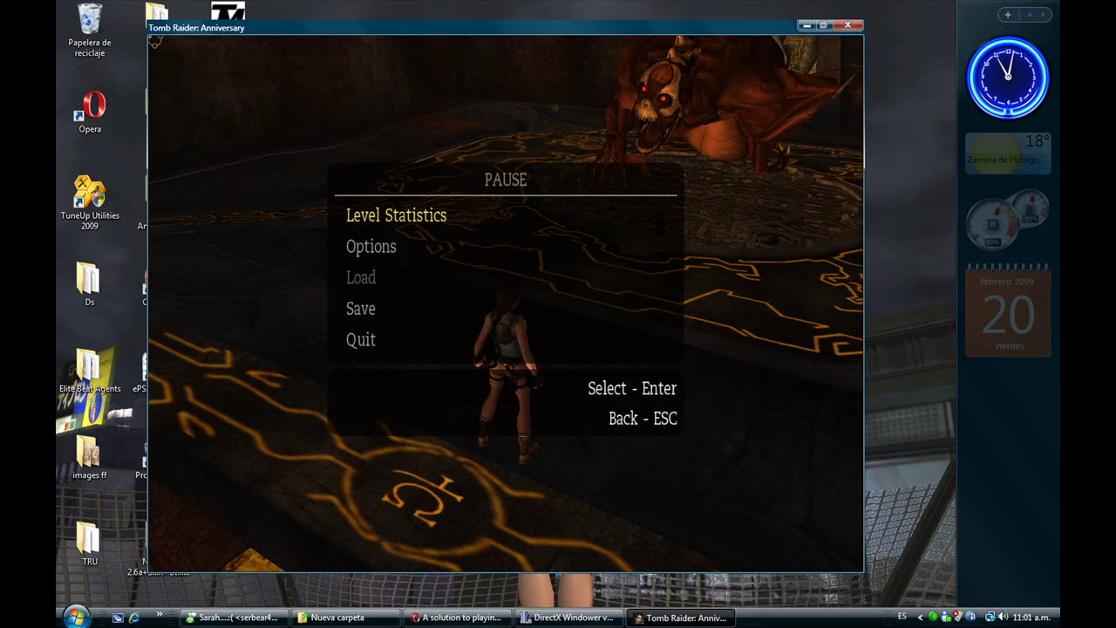
{"action": "key", "text": "Down"}
{"action": "key", "text": "alt+Return"}
{"action": "key", "text": "Return"}
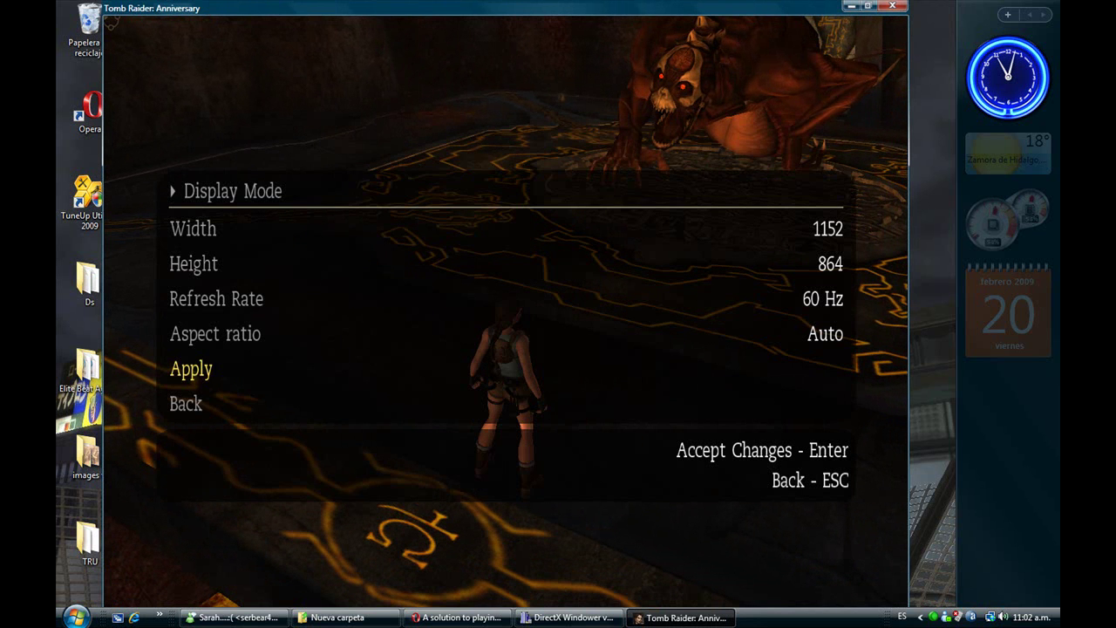
{"action": "key", "text": "Down"}
{"action": "key", "text": "Return"}
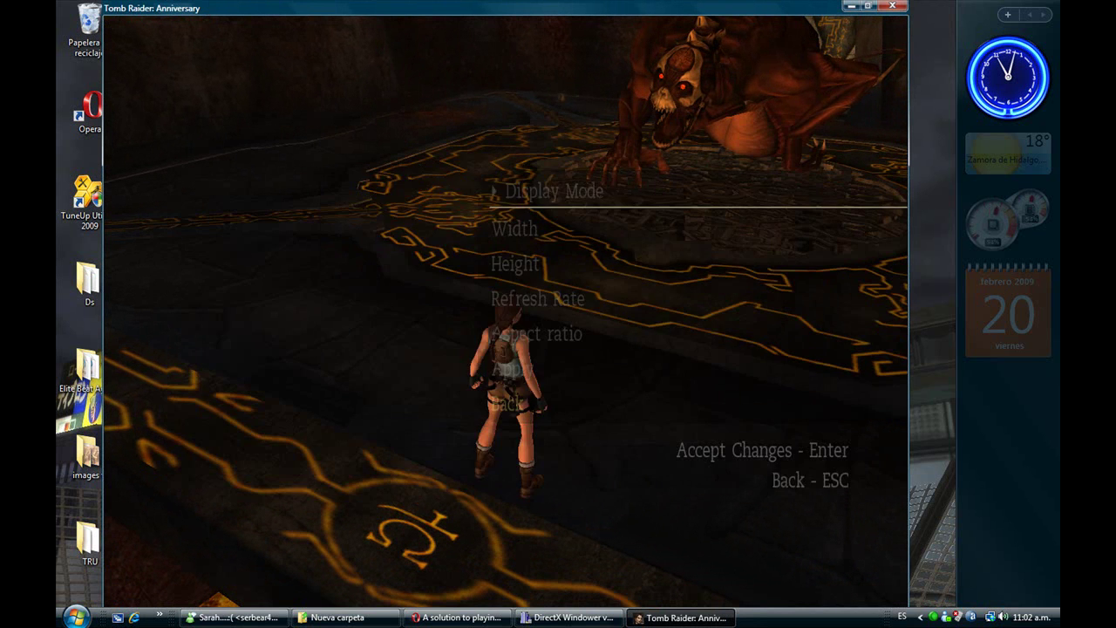
Step: Turn on the Infinite 50 Caliber Pistol Ammo cheat and resume gameplay
{"action": "key", "text": "Down"}
{"action": "key", "text": "Return"}
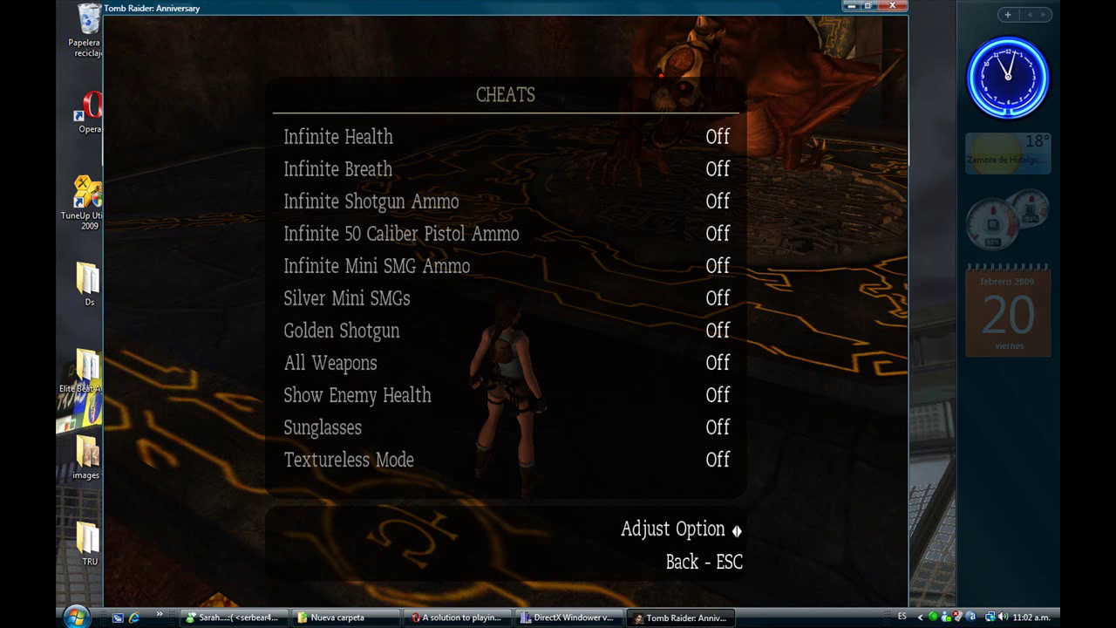
{"action": "key", "text": "Down"}
{"action": "key", "text": "Down"}
{"action": "key", "text": "Down"}
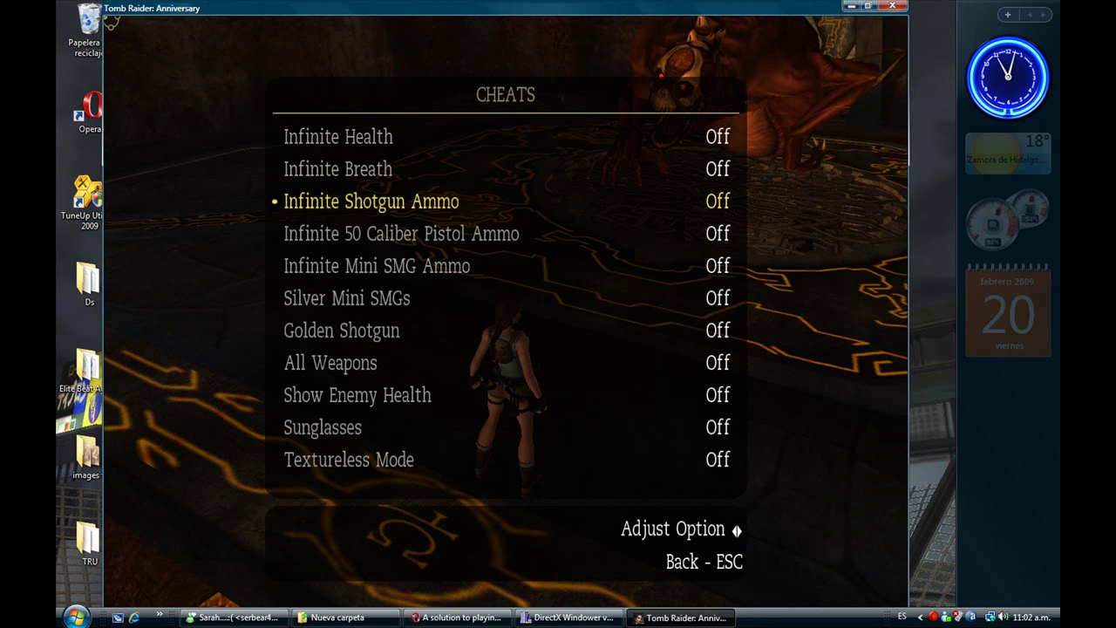
{"action": "key", "text": "Right"}
{"action": "key", "text": "Escape"}
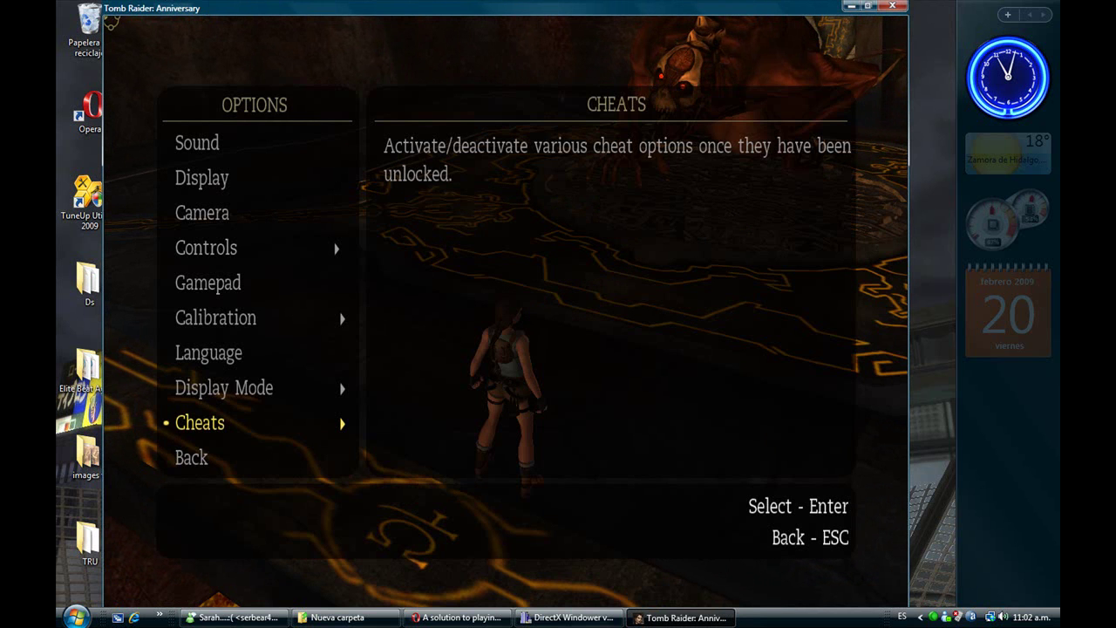
{"action": "key", "text": "Escape"}
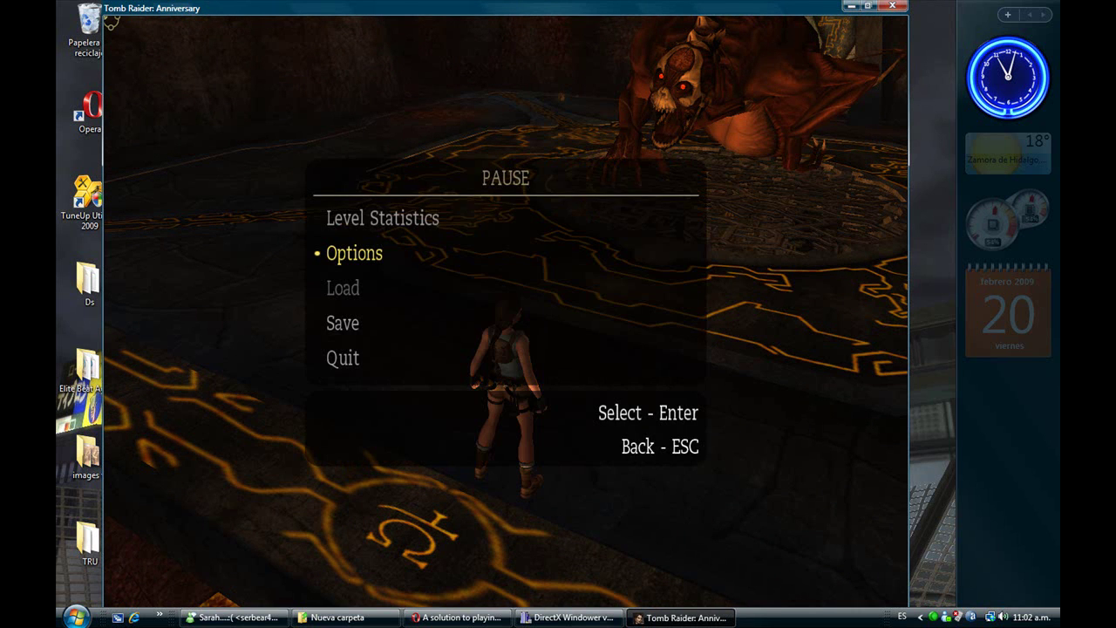
{"action": "key", "text": "Escape"}
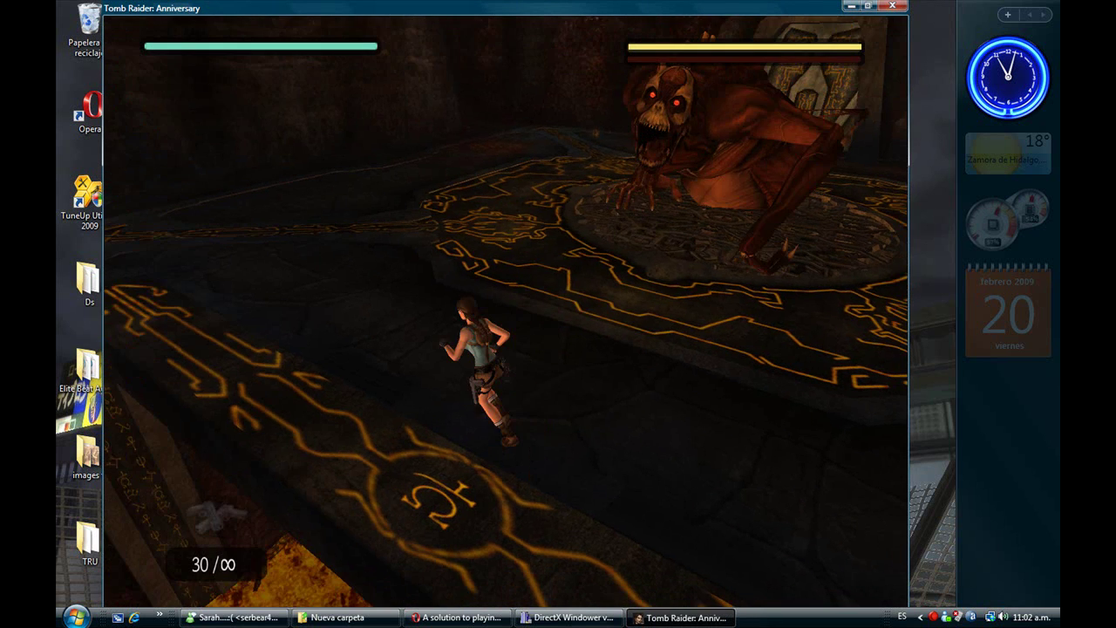
Step: Run at the boss and shoot it repeatedly with the pistols
{"action": "key", "text": "ctrl"}
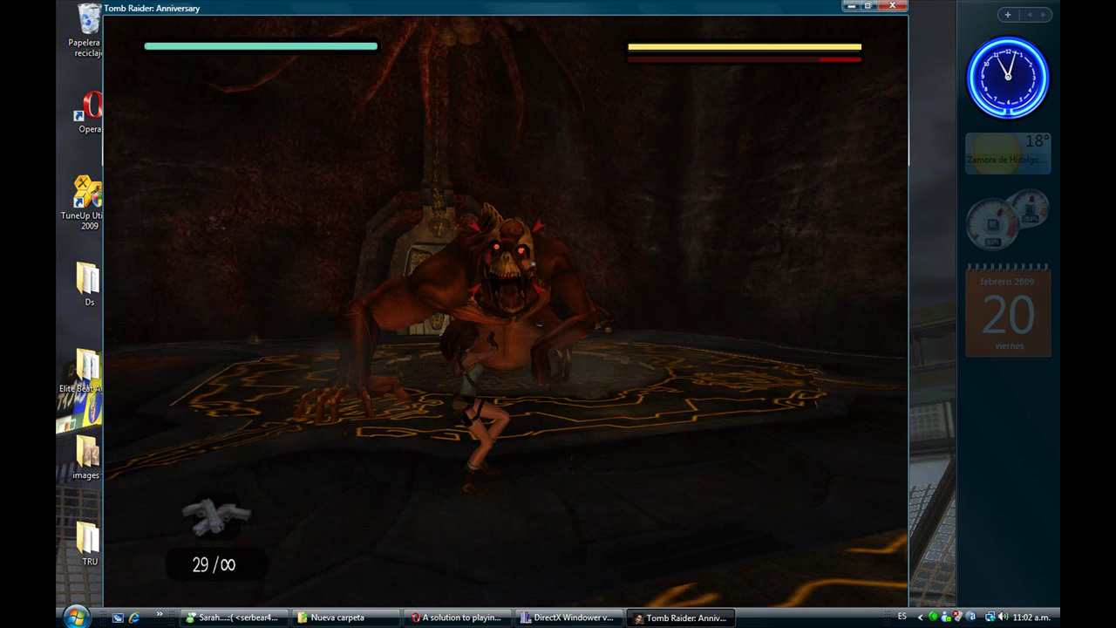
{"action": "key", "text": "ctrl"}
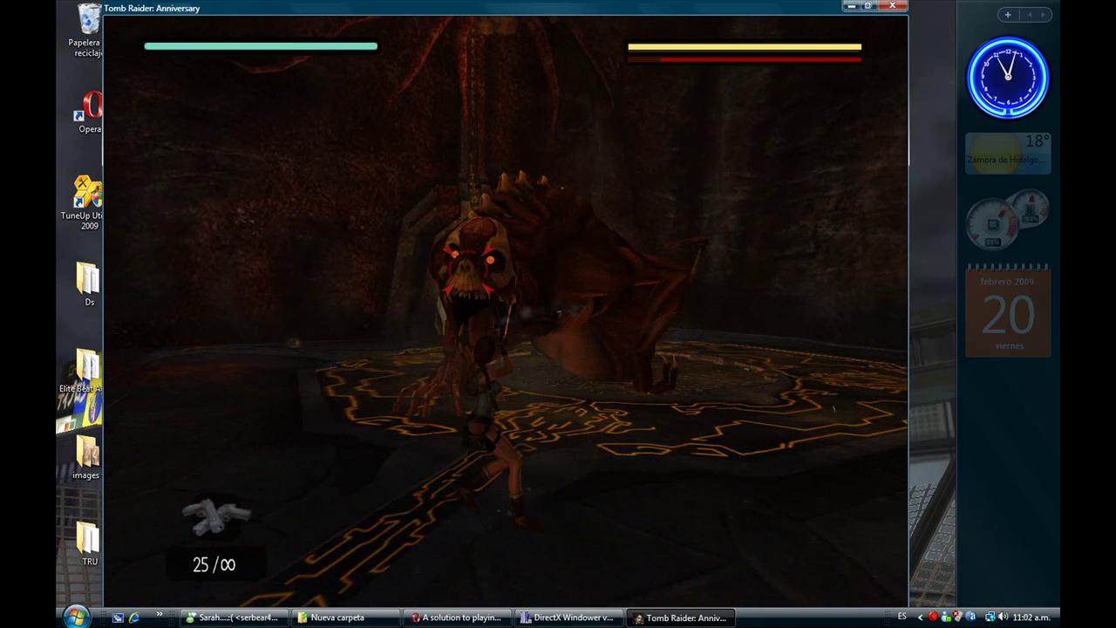
{"action": "key", "text": "ctrl"}
{"action": "key", "text": "ctrl"}
{"action": "key", "text": "ctrl"}
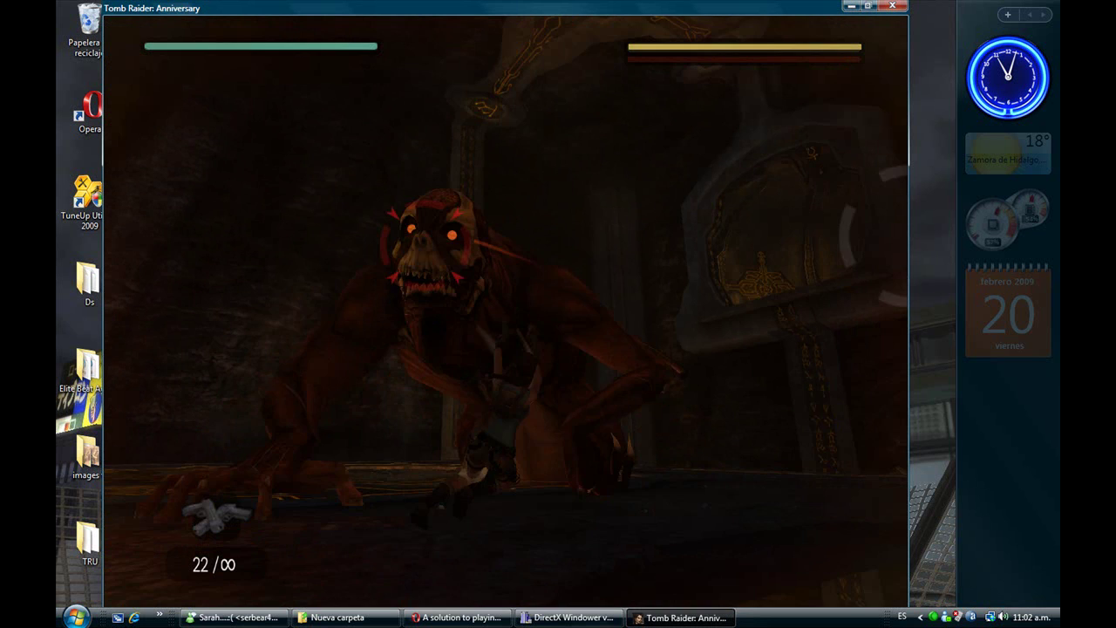
{"action": "key", "text": "ctrl"}
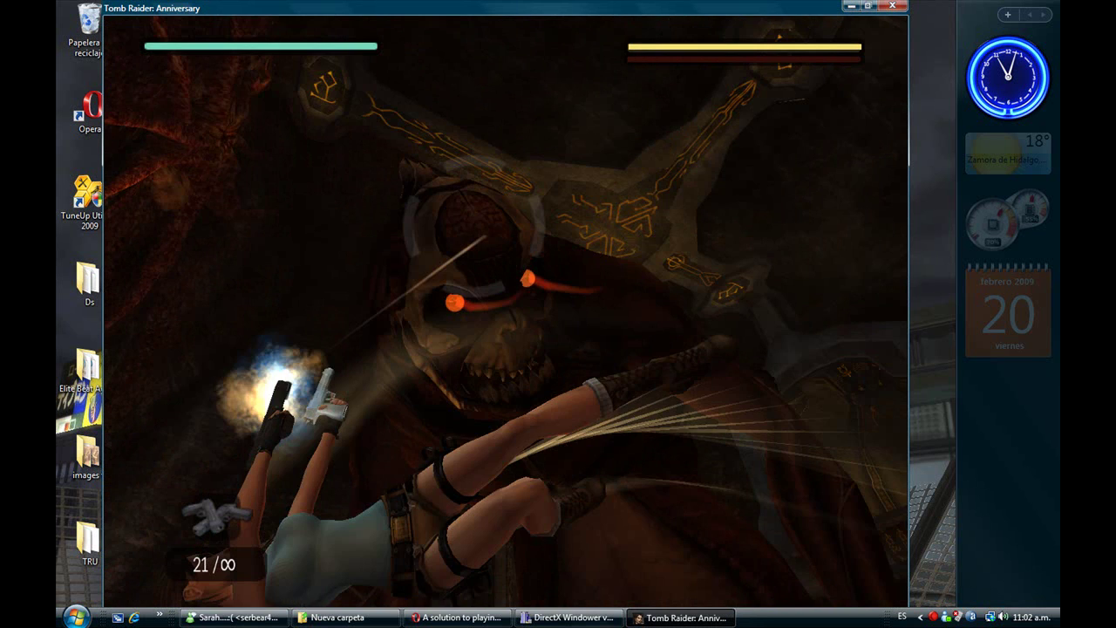
{"action": "key", "text": "ctrl"}
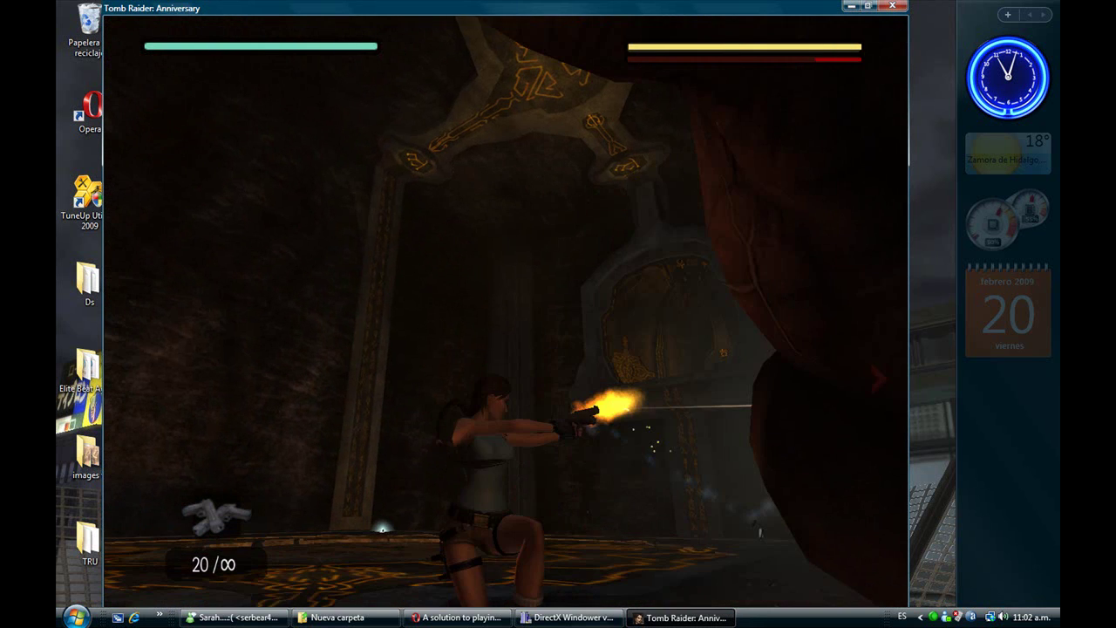
{"action": "key", "text": "ctrl"}
{"action": "key", "text": "ctrl"}
{"action": "key", "text": "ctrl"}
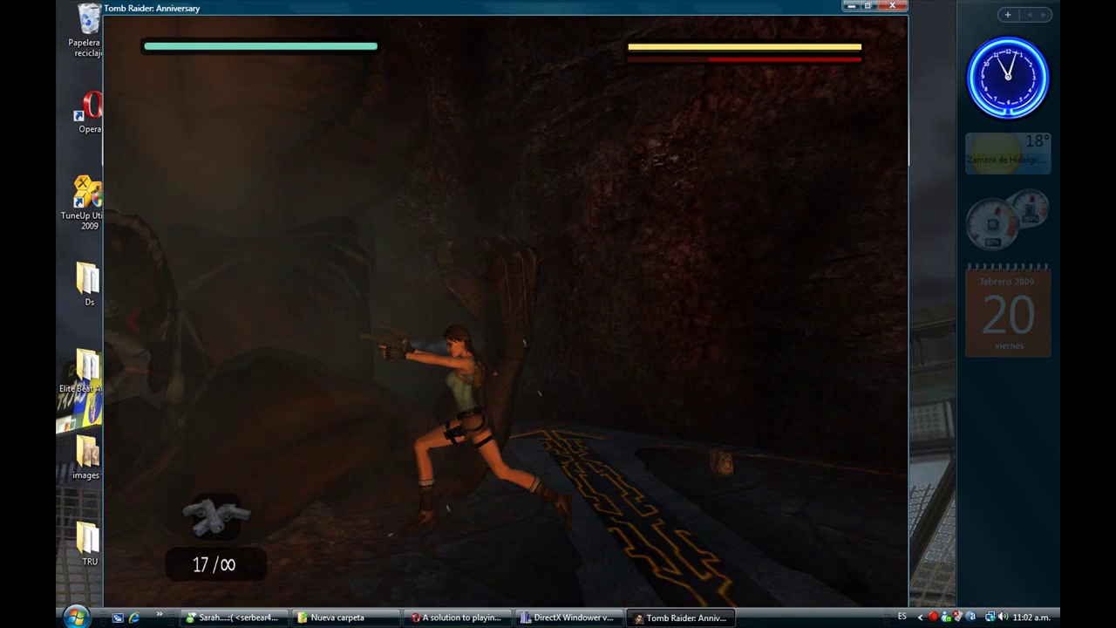
{"action": "key", "text": "ctrl"}
{"action": "key", "text": "ctrl"}
{"action": "key", "text": "ctrl"}
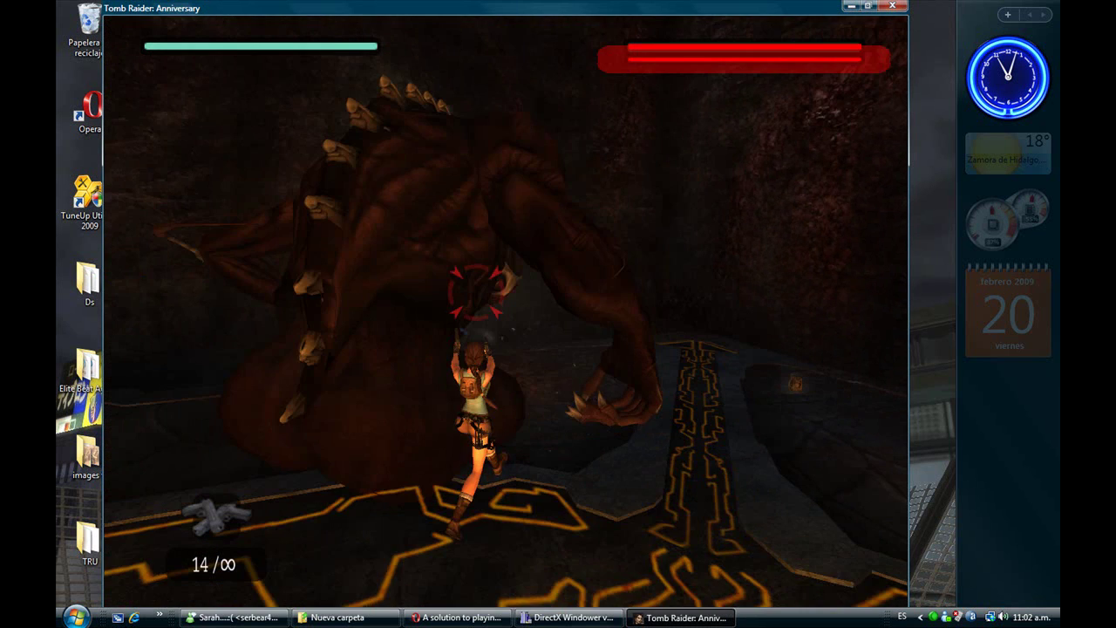
{"action": "key", "text": "ctrl"}
{"action": "key", "text": "ctrl"}
{"action": "key", "text": "ctrl"}
{"action": "key", "text": "ctrl"}
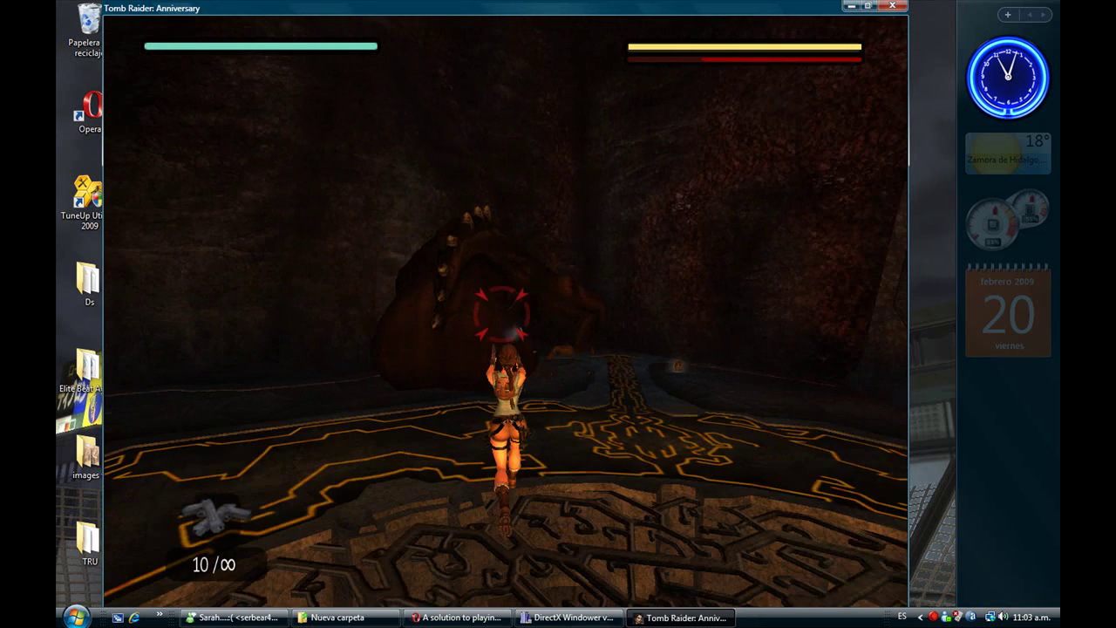
{"action": "key", "text": "ctrl"}
{"action": "key", "text": "ctrl"}
{"action": "key", "text": "Up"}
{"action": "key", "text": "ctrl"}
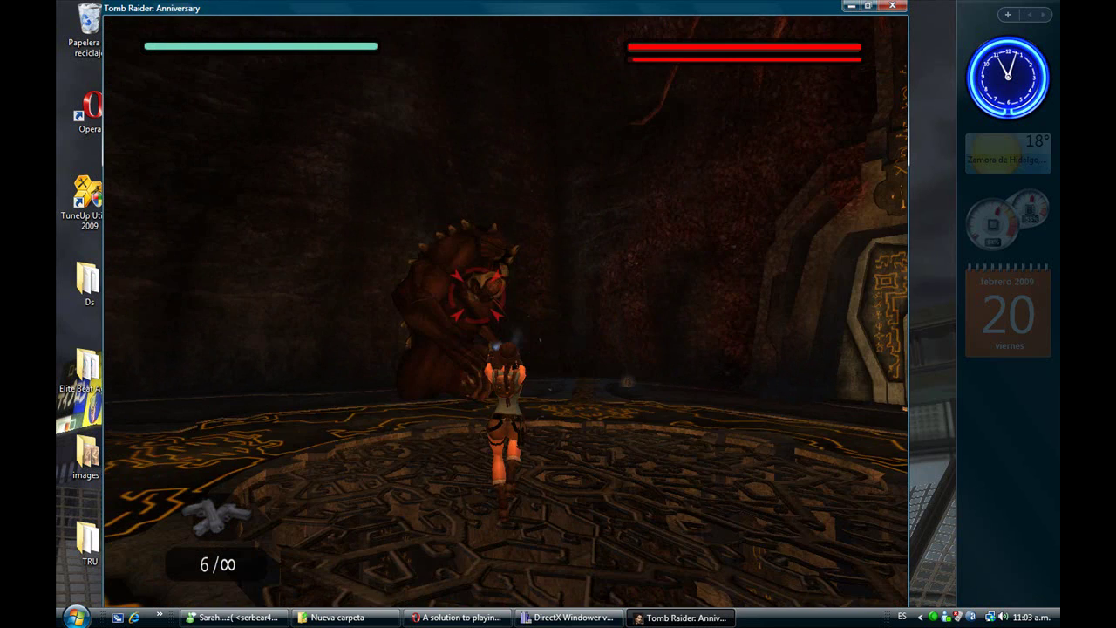
{"action": "key", "text": "ctrl"}
{"action": "key", "text": "ctrl"}
{"action": "key", "text": "ctrl"}
Step: Quit Tomb Raider: Anniversary from the Pause menu, confirming Yes
{"action": "key", "text": "Escape"}
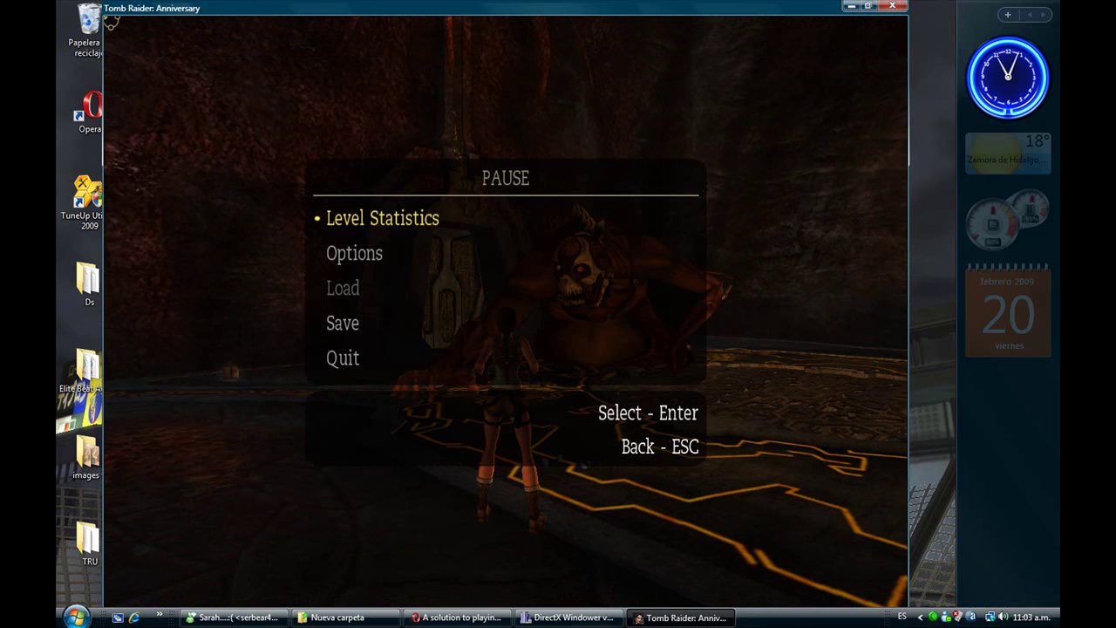
{"action": "key", "text": "Up"}
{"action": "key", "text": "Return"}
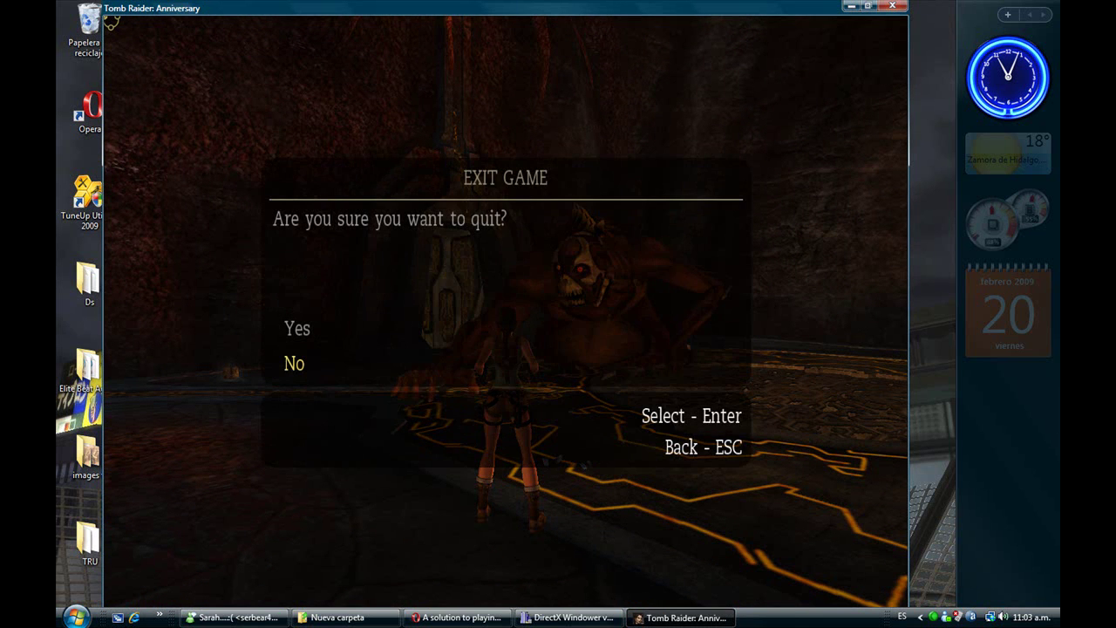
{"action": "key", "text": "Up"}
{"action": "key", "text": "Return"}
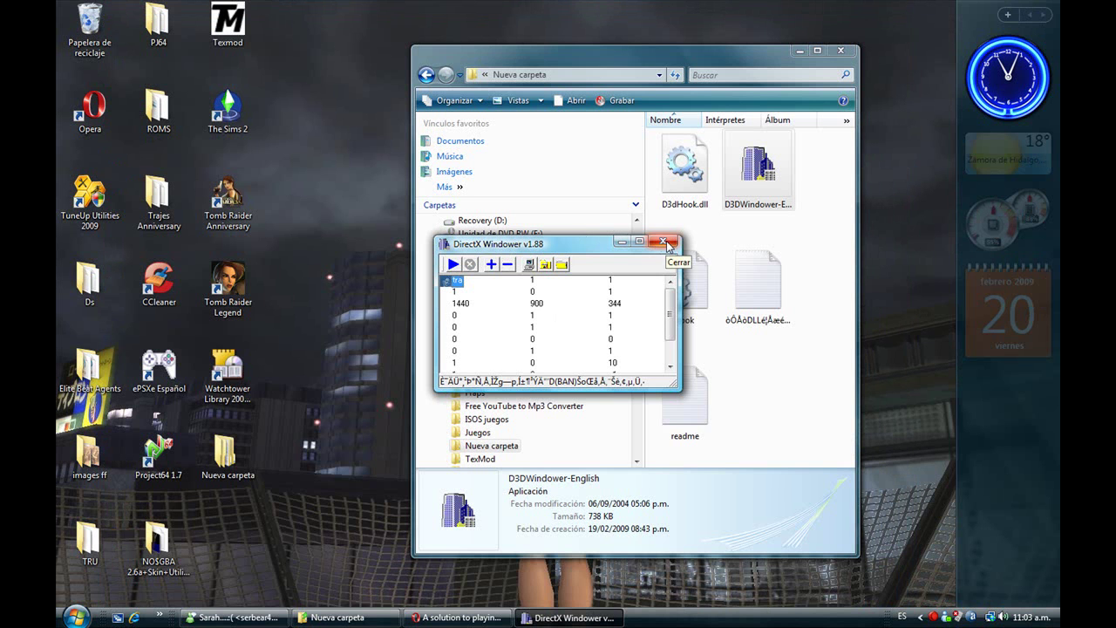
Step: Close DirectX Windower and open the Tomb Raider - Legend folder
{"action": "left_click", "coordinate": [664, 243]}
{"action": "left_click", "coordinate": [426, 75]}
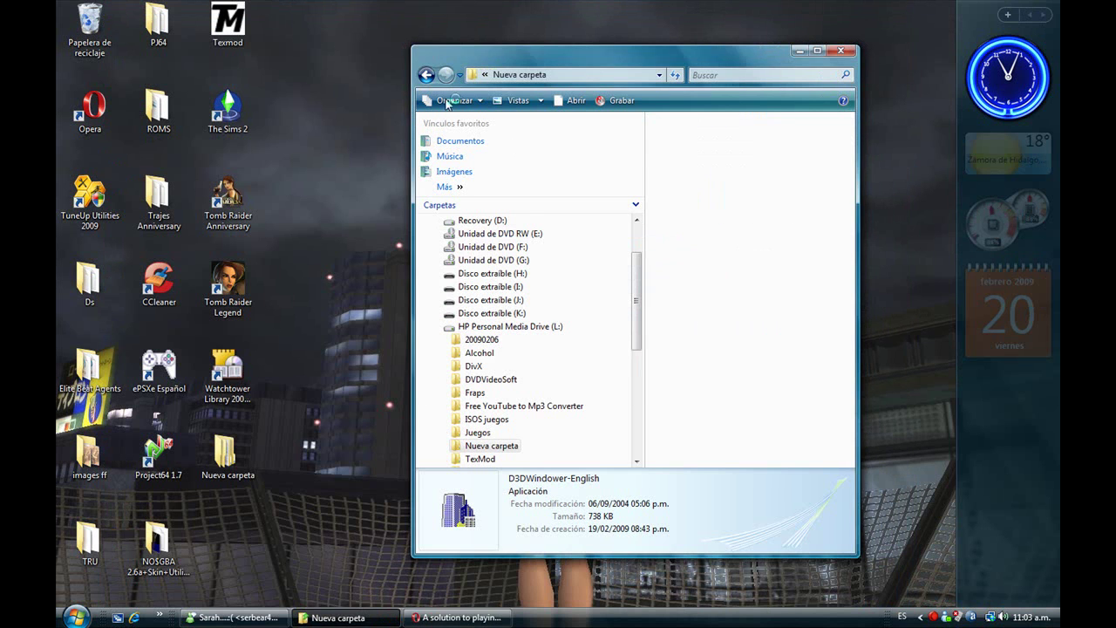
{"action": "key", "text": "Down"}
{"action": "key", "text": "Down"}
{"action": "key", "text": "Return"}
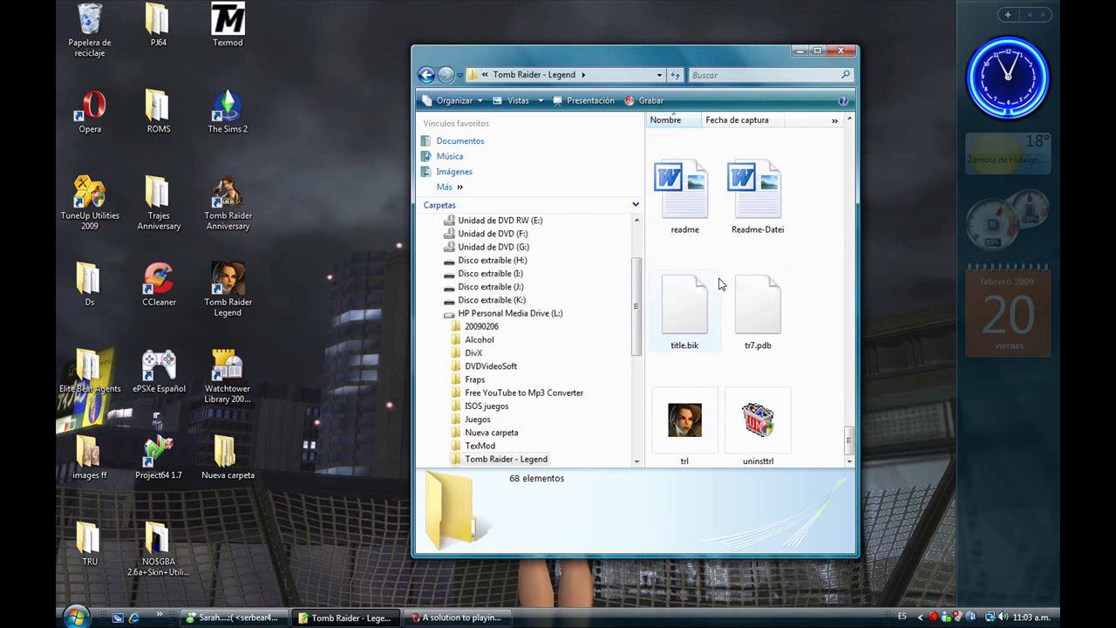
{"action": "scroll", "coordinate": [720, 283], "scroll_direction": "down", "scroll_amount": 3}
{"action": "scroll", "coordinate": [720, 283], "scroll_direction": "up", "scroll_amount": 3}
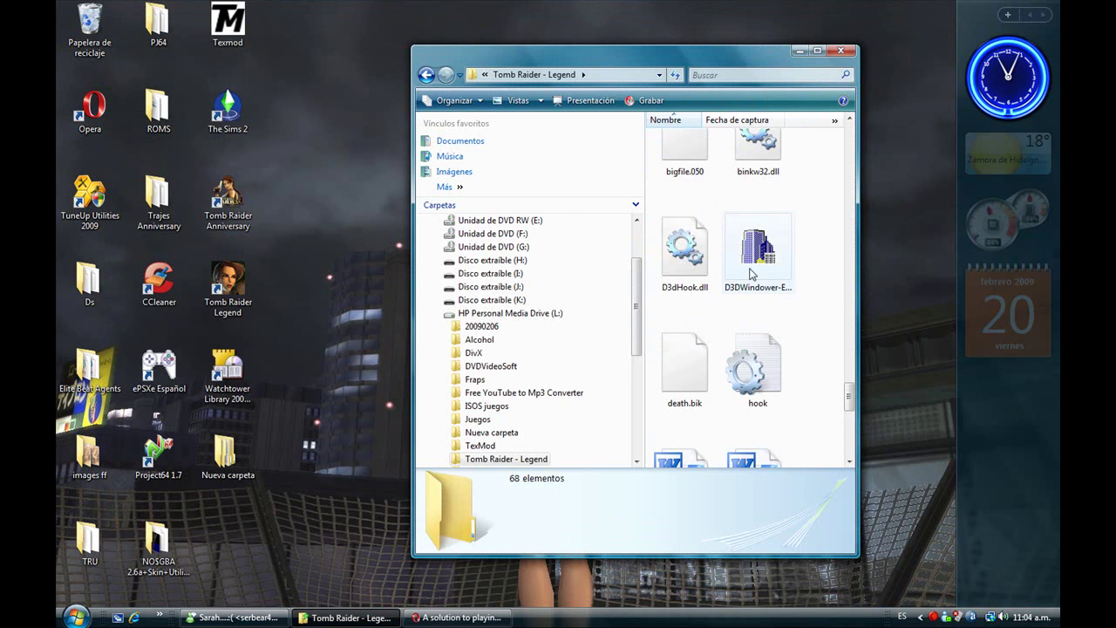
Step: Start the folder's D3DWindower-English and run trl in a window
{"action": "left_click", "coordinate": [751, 273]}
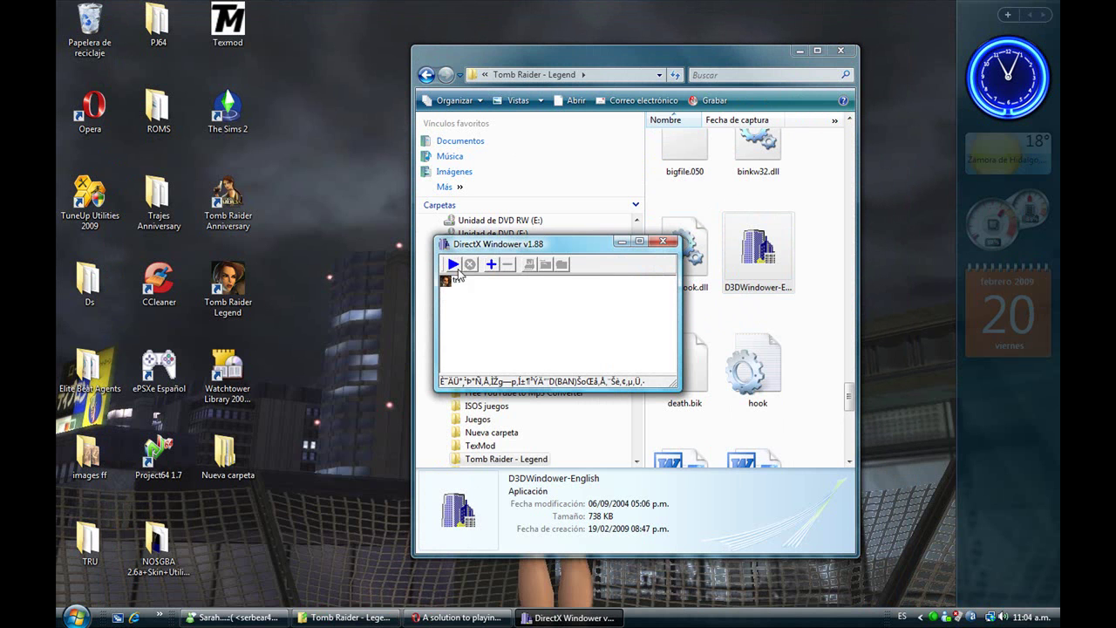
{"action": "left_click", "coordinate": [450, 281]}
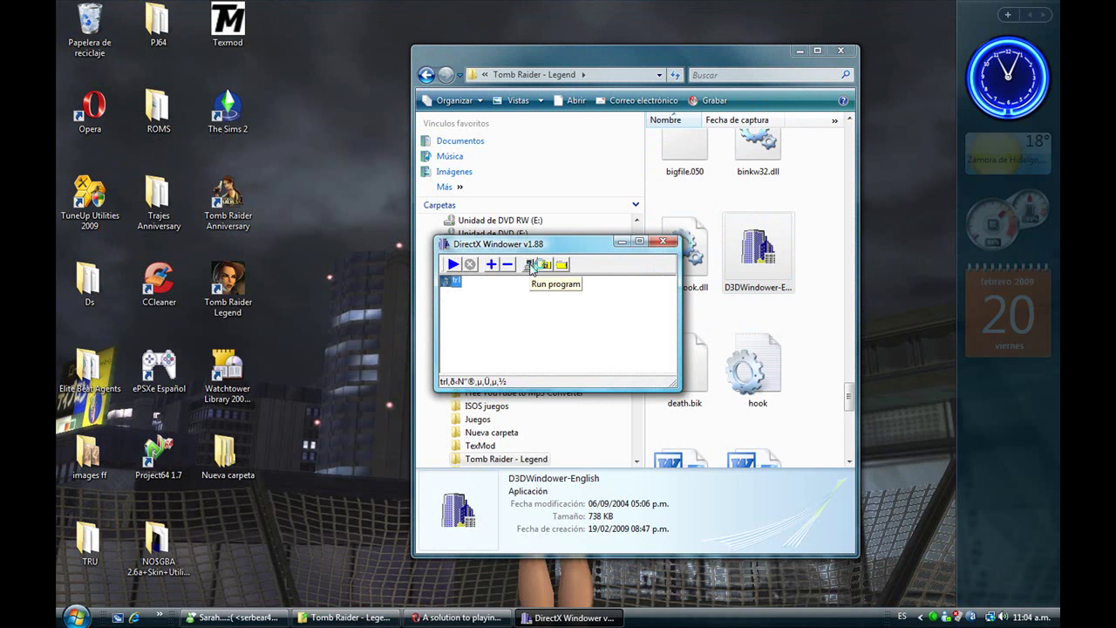
{"action": "left_click", "coordinate": [530, 264]}
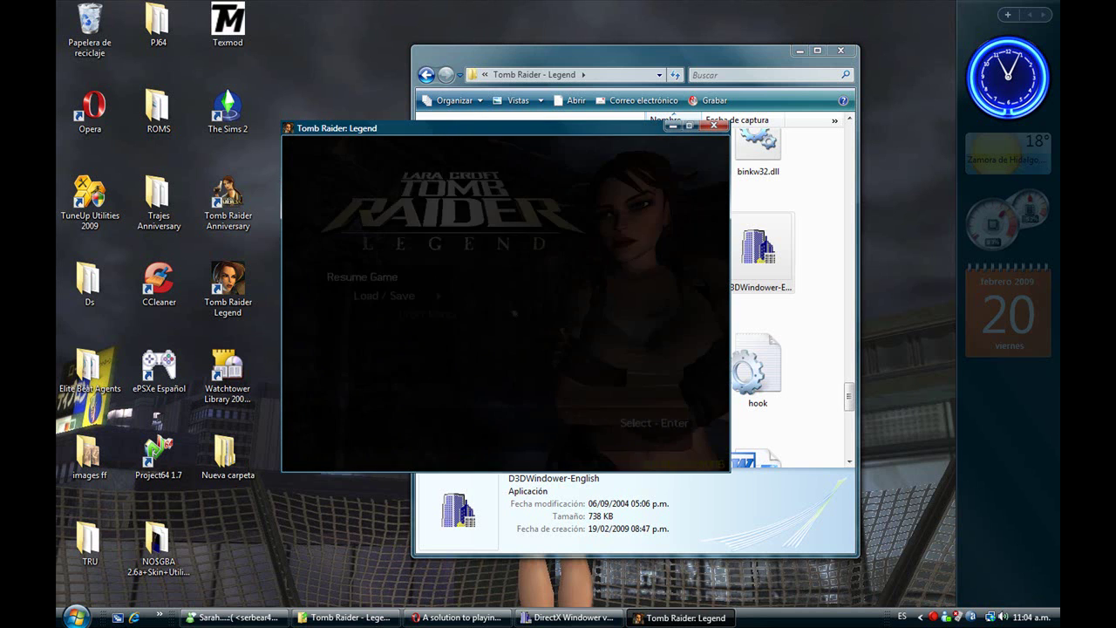
Step: Pick Nepal under Load / Save > Replay Level and continue from Mission Prep
{"action": "key", "text": "Down"}
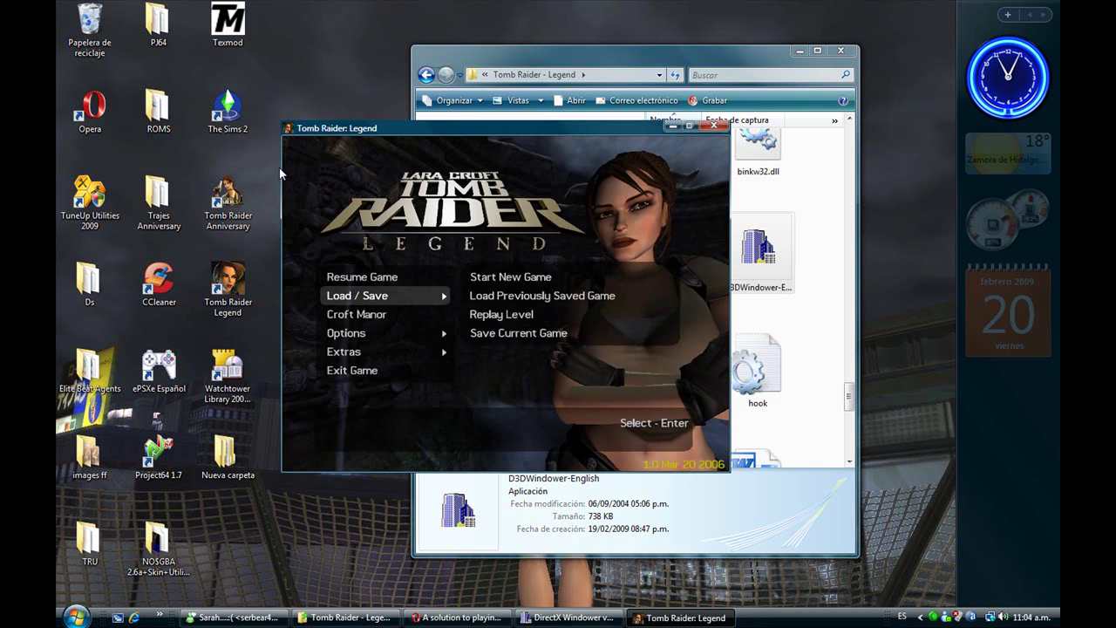
{"action": "key", "text": "Right"}
{"action": "key", "text": "Down"}
{"action": "key", "text": "Down"}
{"action": "key", "text": "Return"}
{"action": "key", "text": "Down"}
{"action": "key", "text": "Down"}
{"action": "key", "text": "Down"}
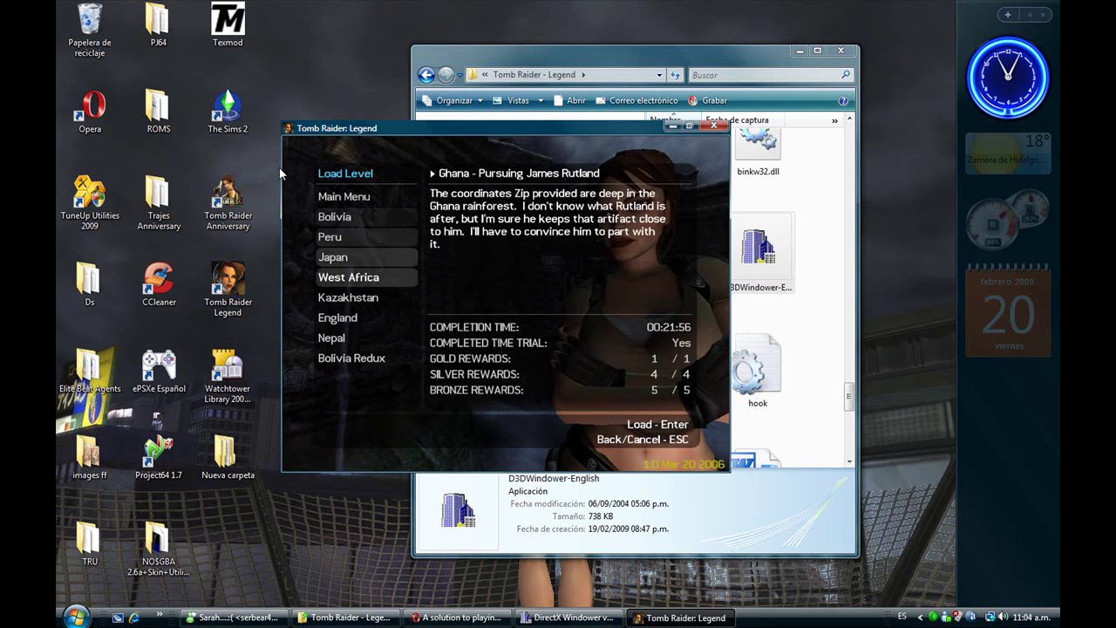
{"action": "key", "text": "Up"}
{"action": "key", "text": "Up"}
{"action": "key", "text": "Up"}
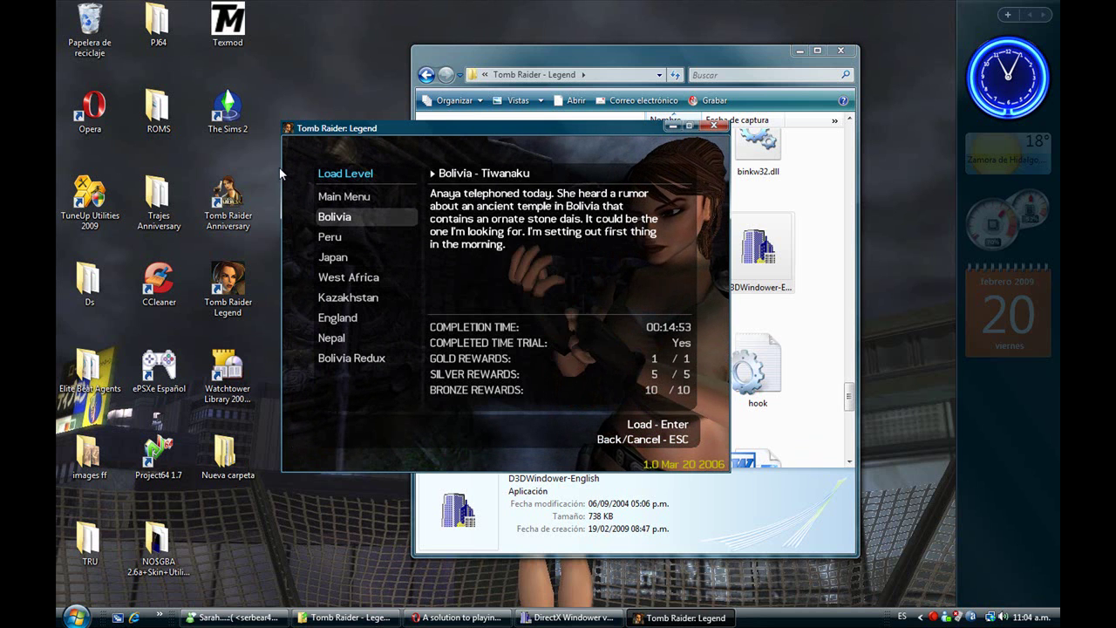
{"action": "key", "text": "Down"}
{"action": "key", "text": "Down"}
{"action": "key", "text": "Down"}
{"action": "key", "text": "Down"}
{"action": "key", "text": "Down"}
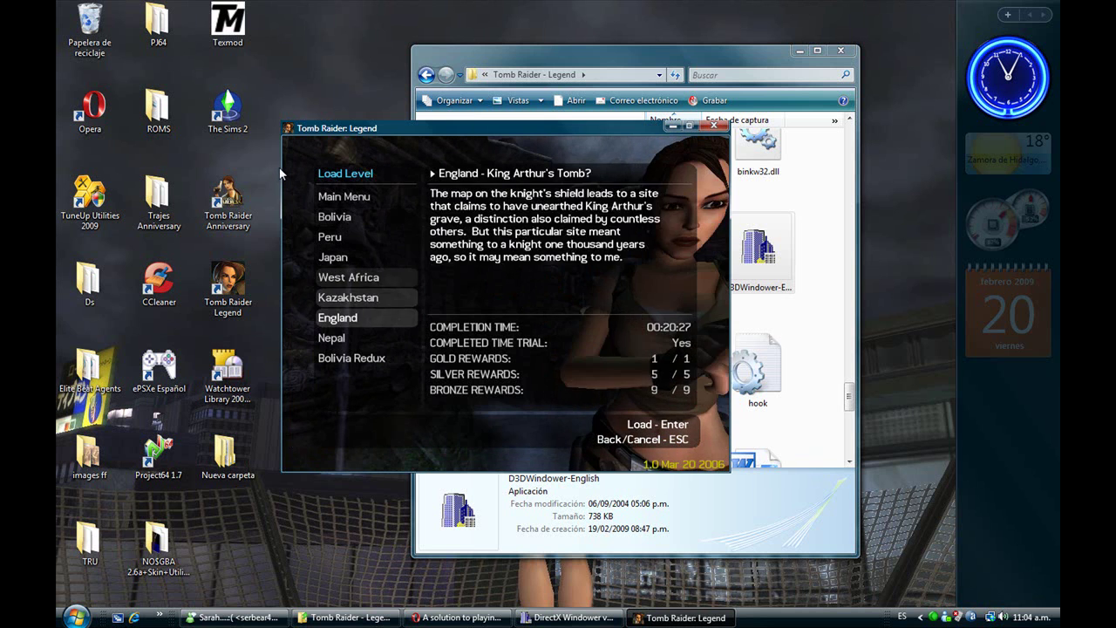
{"action": "key", "text": "Down"}
{"action": "key", "text": "Return"}
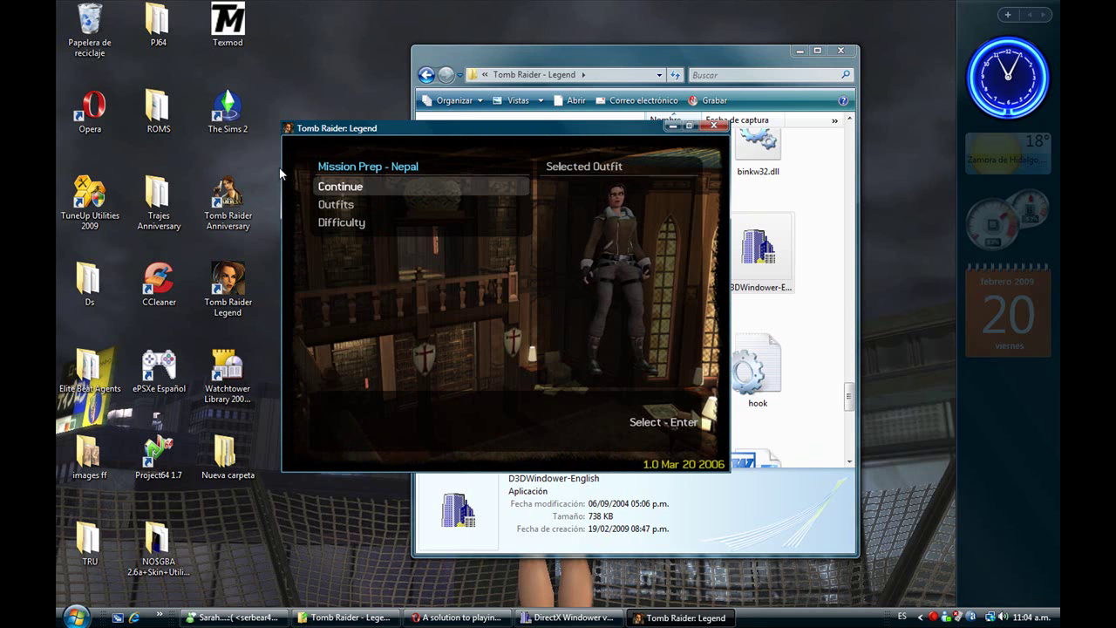
{"action": "key", "text": "Return"}
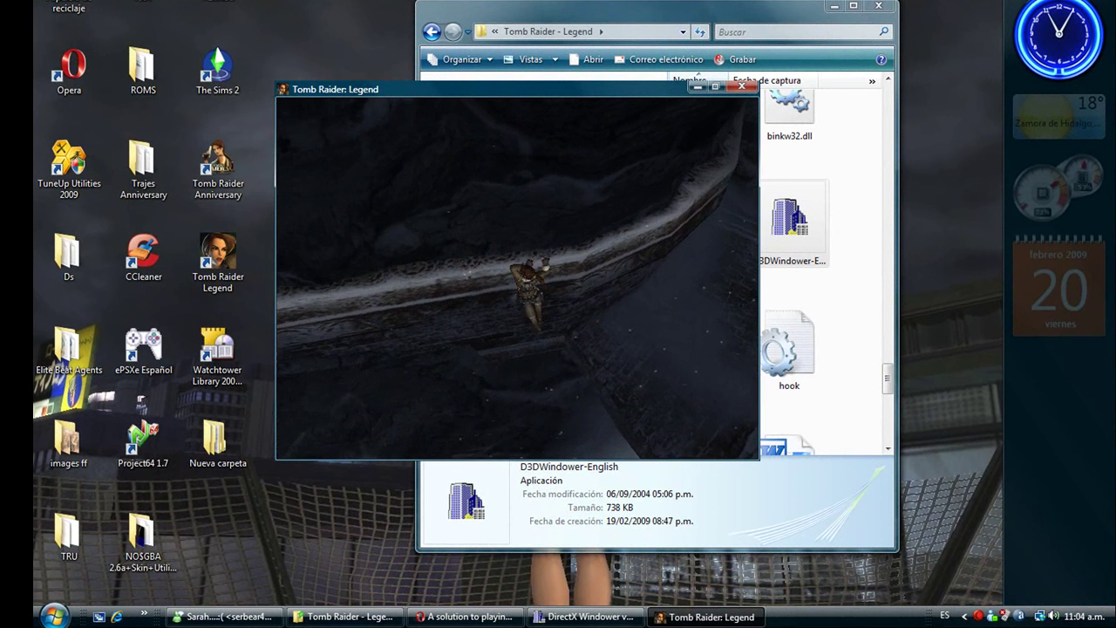
Step: Apply and keep the 800 × 600, 56 Hz display mode in Options, then resume the level
{"action": "key", "text": "Escape"}
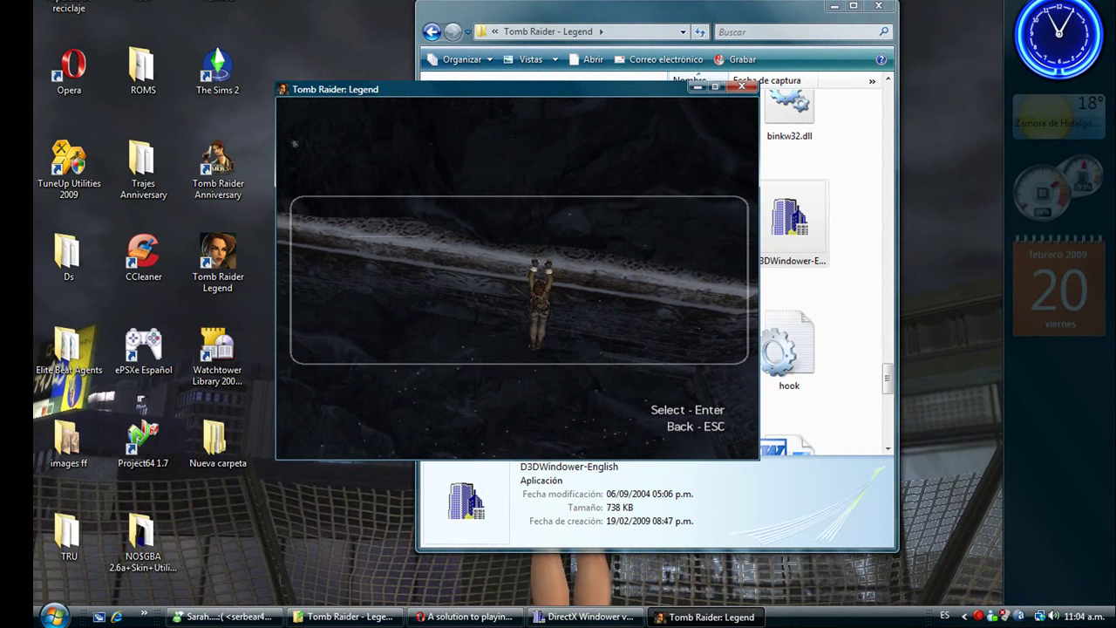
{"action": "key", "text": "Return"}
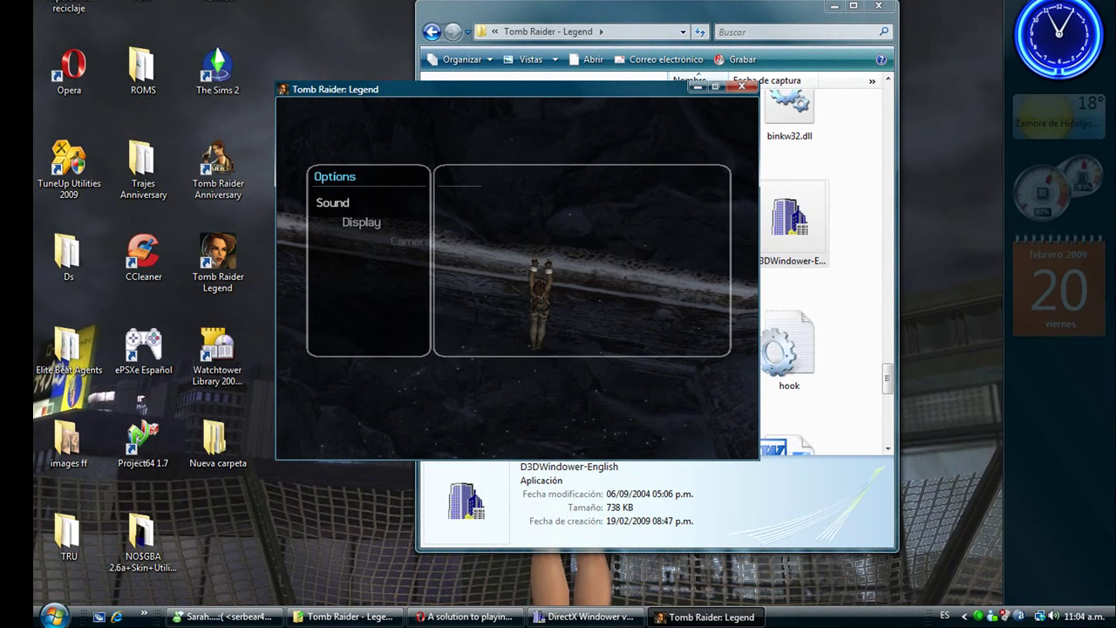
{"action": "key", "text": "Down"}
{"action": "key", "text": "Down"}
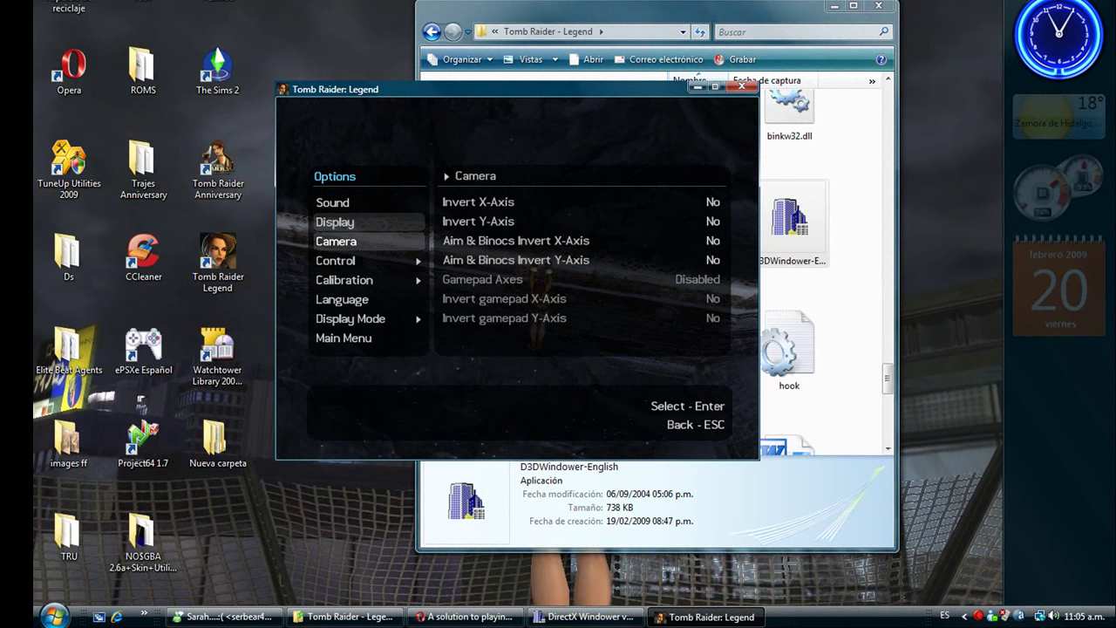
{"action": "key", "text": "Return"}
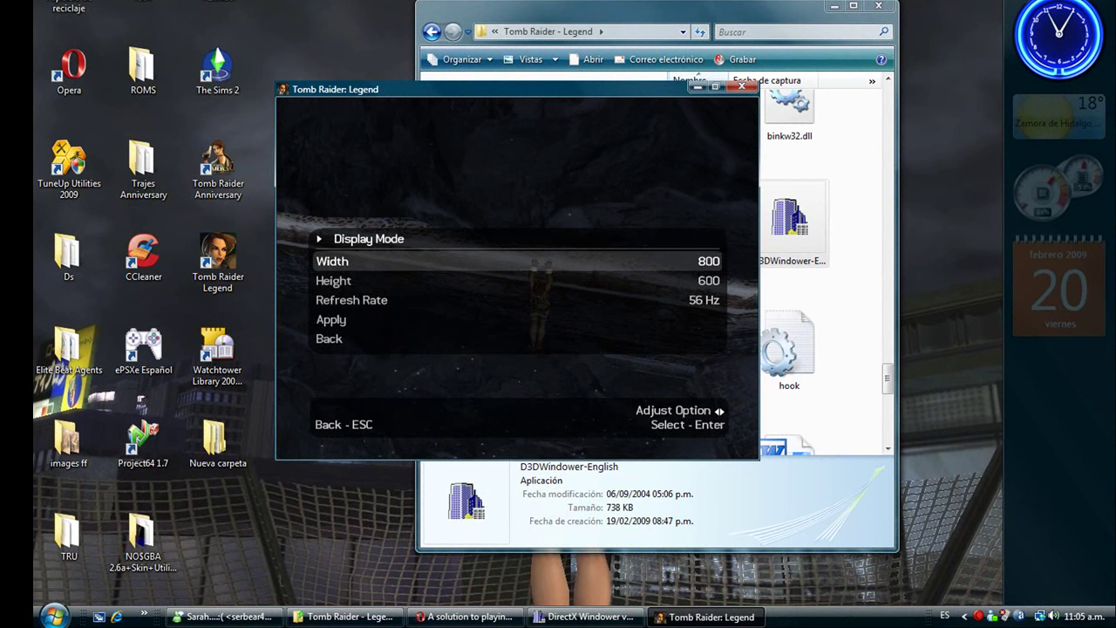
{"action": "key", "text": "Return"}
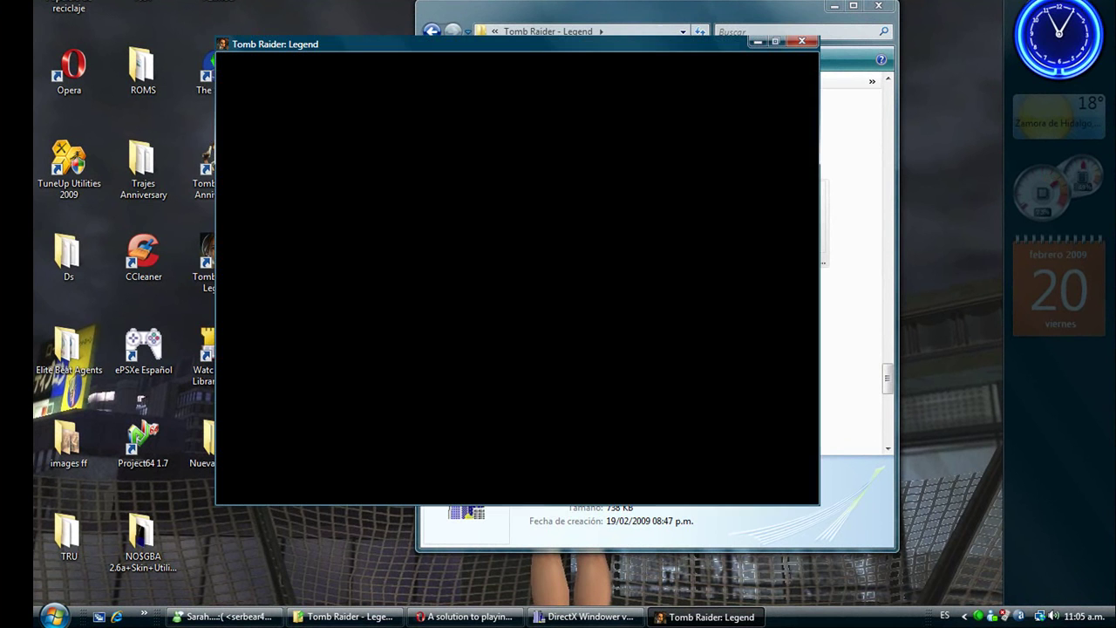
{"action": "key", "text": "Down"}
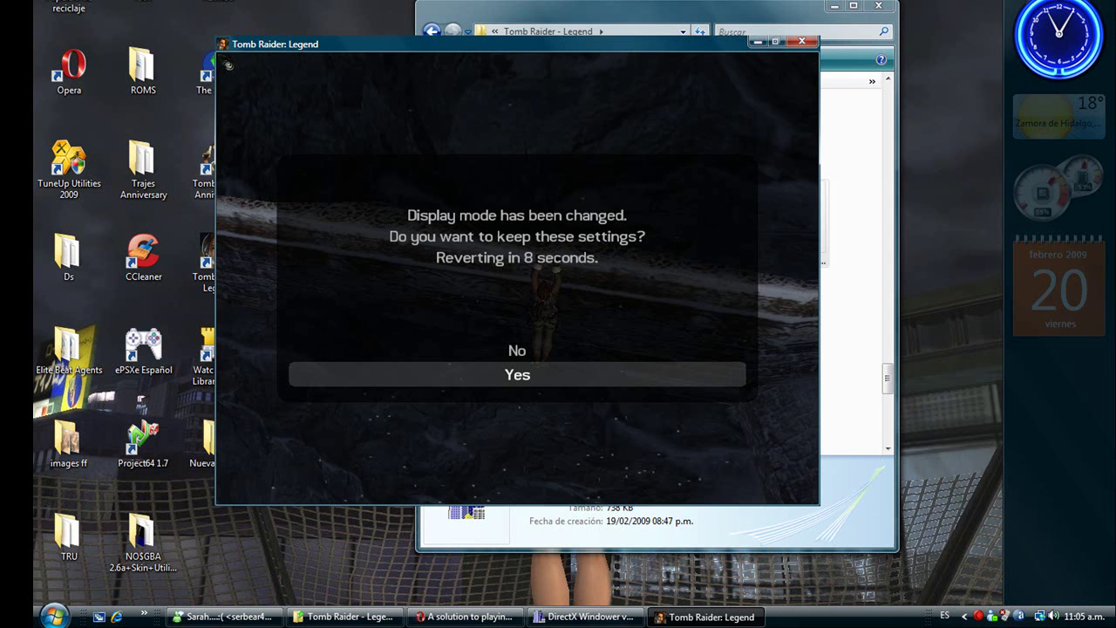
{"action": "key", "text": "Return"}
{"action": "key", "text": "Escape"}
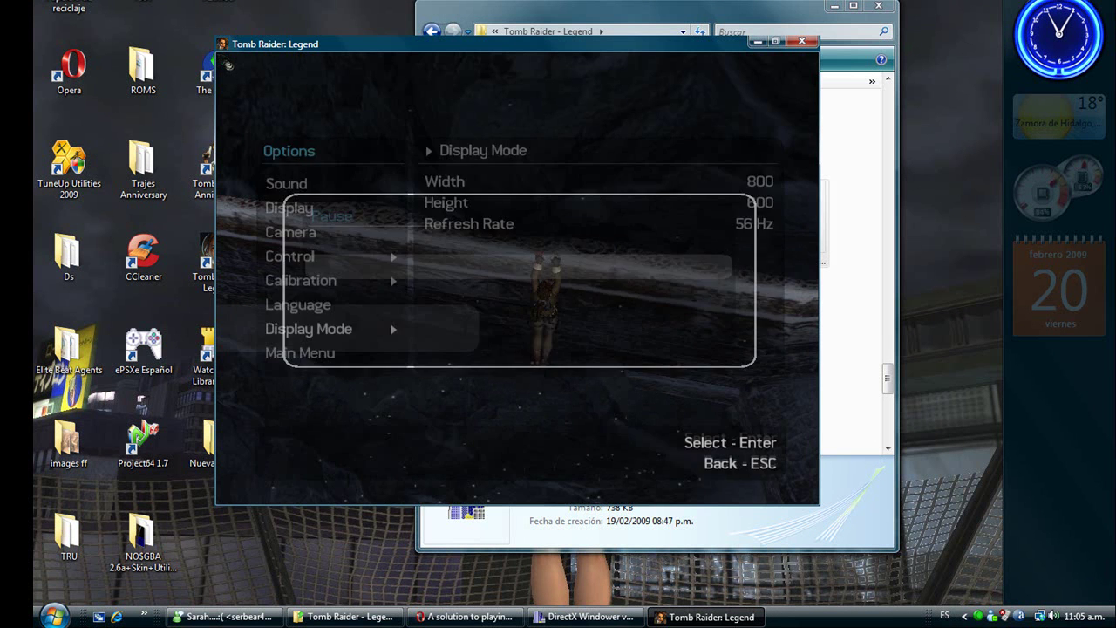
{"action": "key", "text": "Escape"}
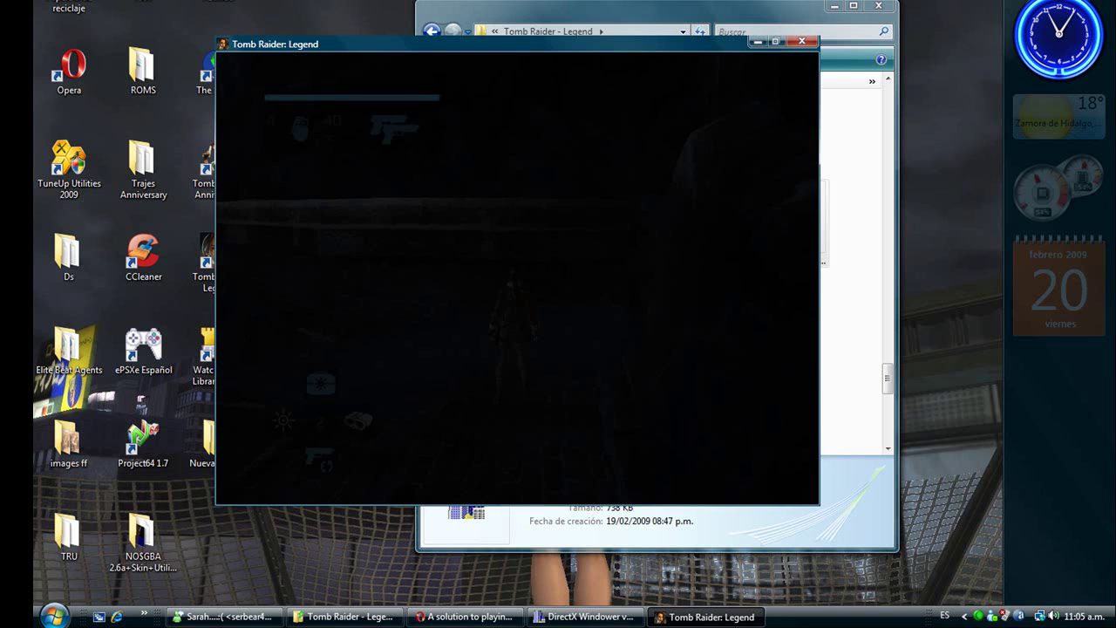
Step: Fire Lara's pistols briefly, then close Tomb Raider: Legend with Alt+F4
{"action": "key", "text": "super"}
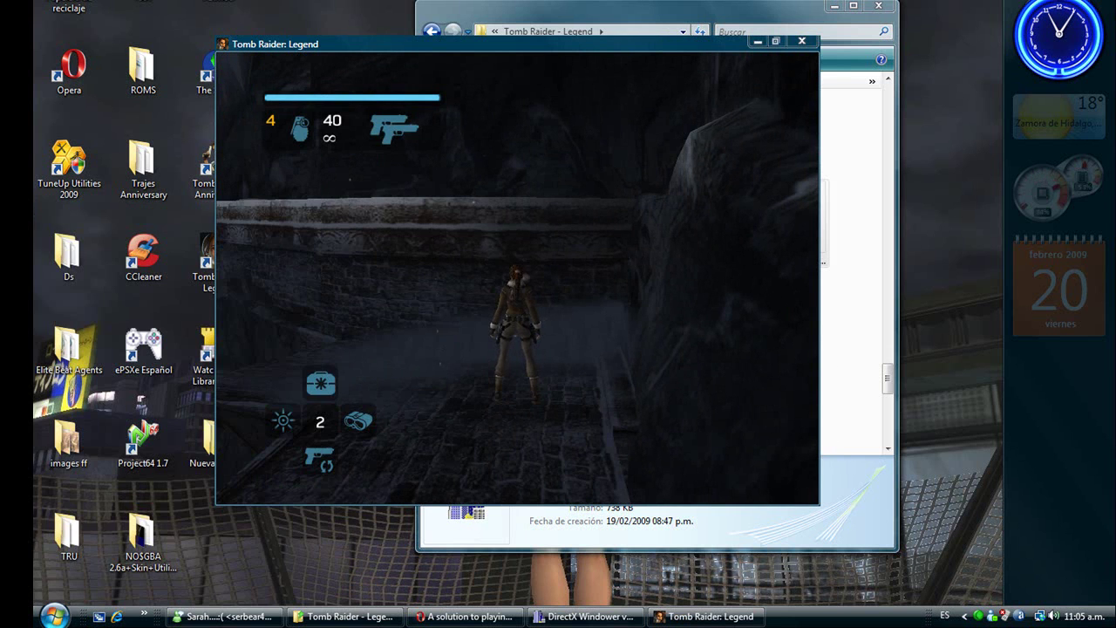
{"action": "key", "text": "ctrl"}
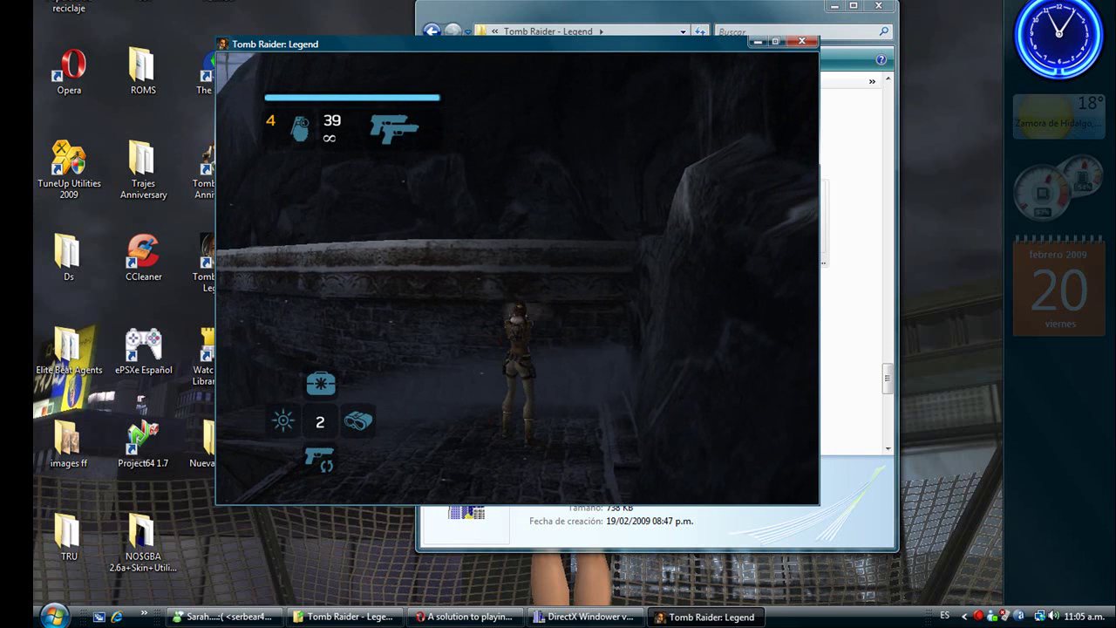
{"action": "key", "text": "Escape"}
{"action": "key", "text": "alt+F4"}
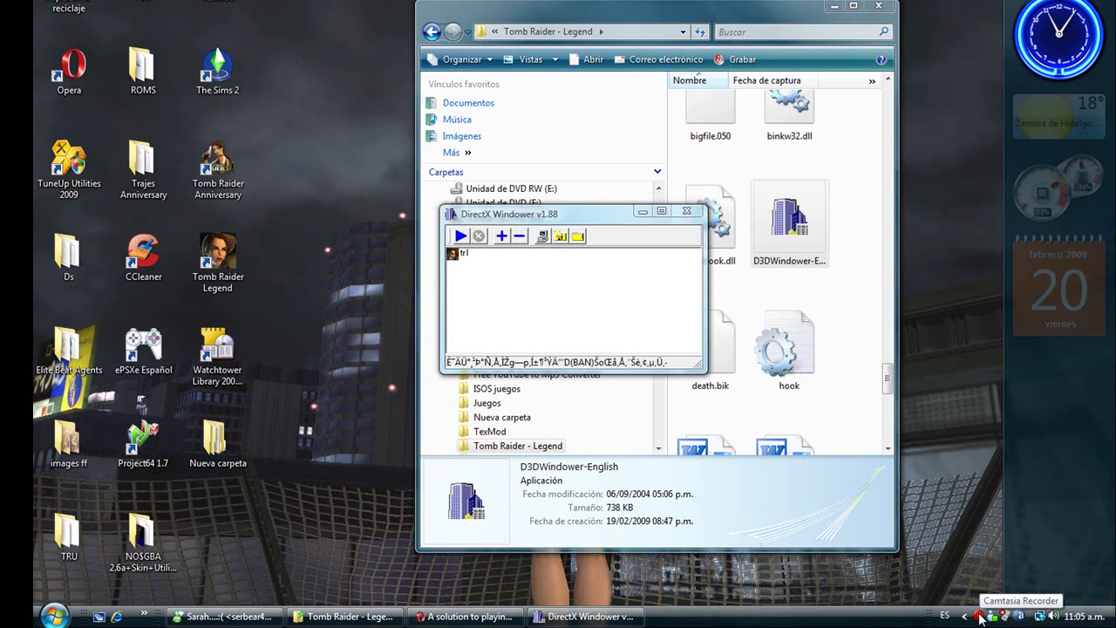
{"action": "right_click", "coordinate": [980, 618]}
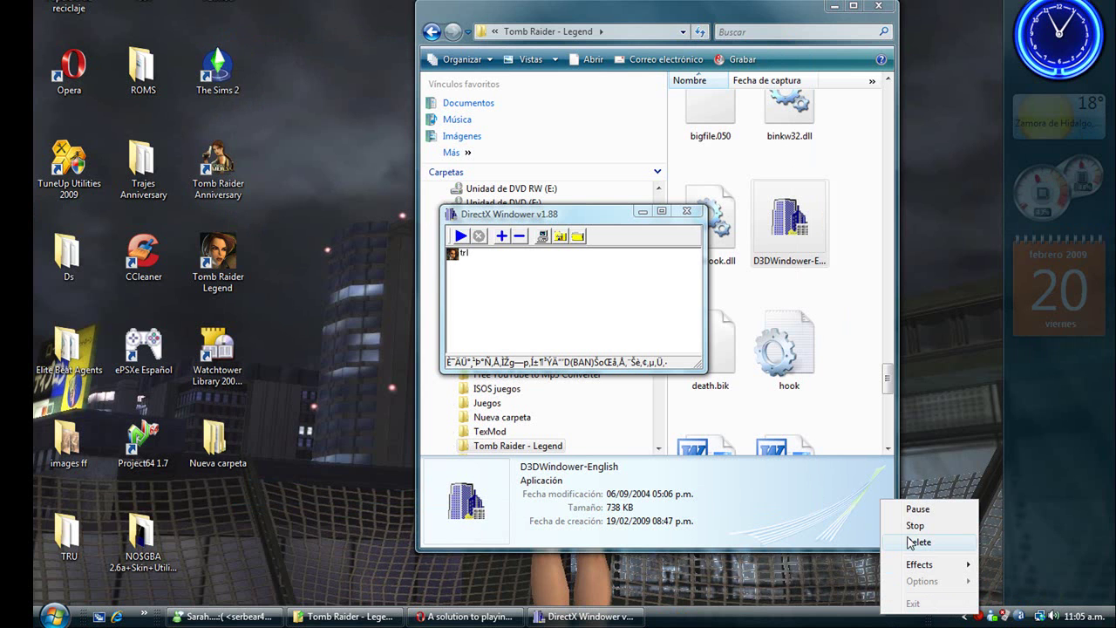